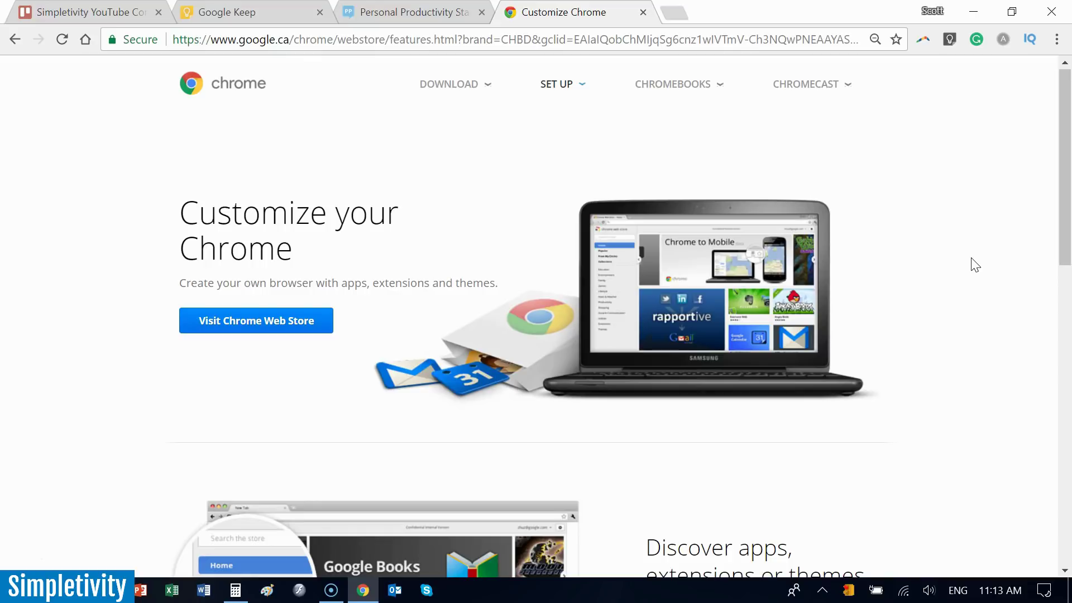
Step: Scroll through the Customize Chrome page, then switch via Google Keep to the Personal Productivity Stack Exchange tab
scroll(974, 264, "down", 10)
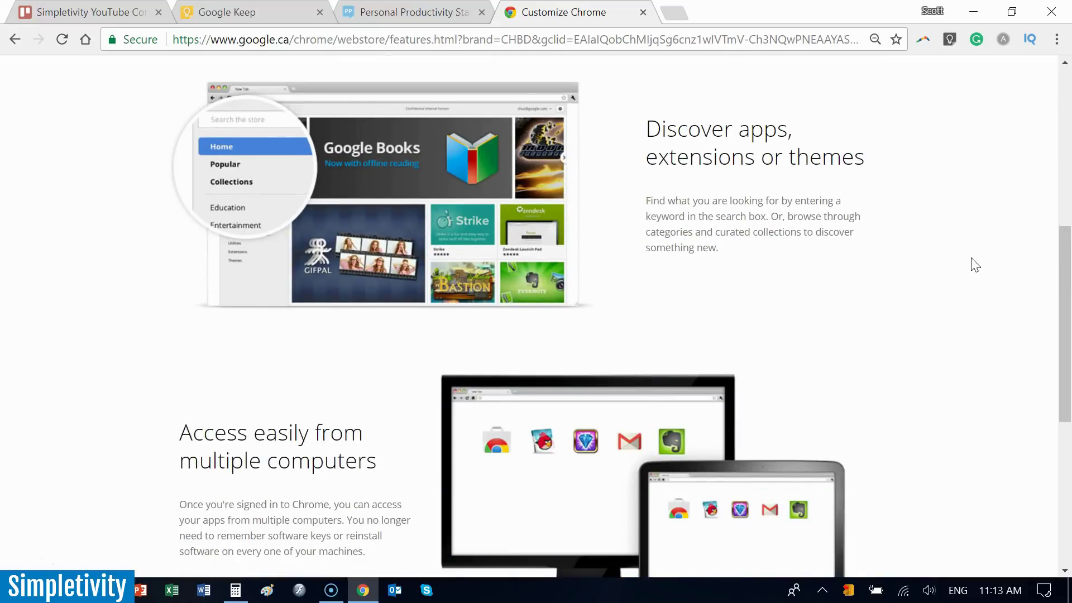
scroll(974, 264, "down", 4)
scroll(974, 264, "up", 20)
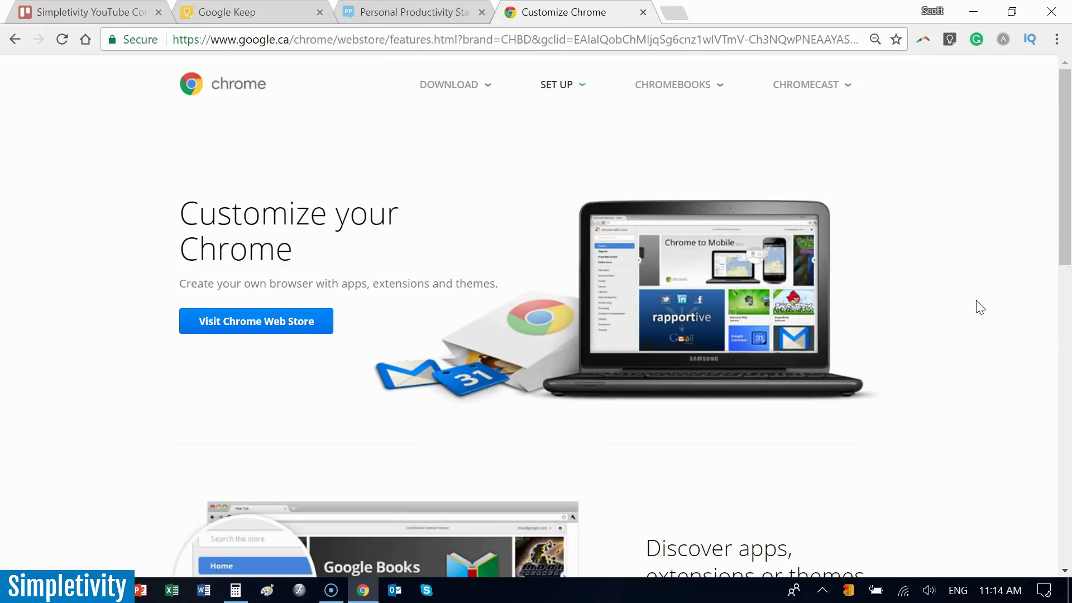
scroll(977, 306, "down", 4)
scroll(976, 306, "up", 4)
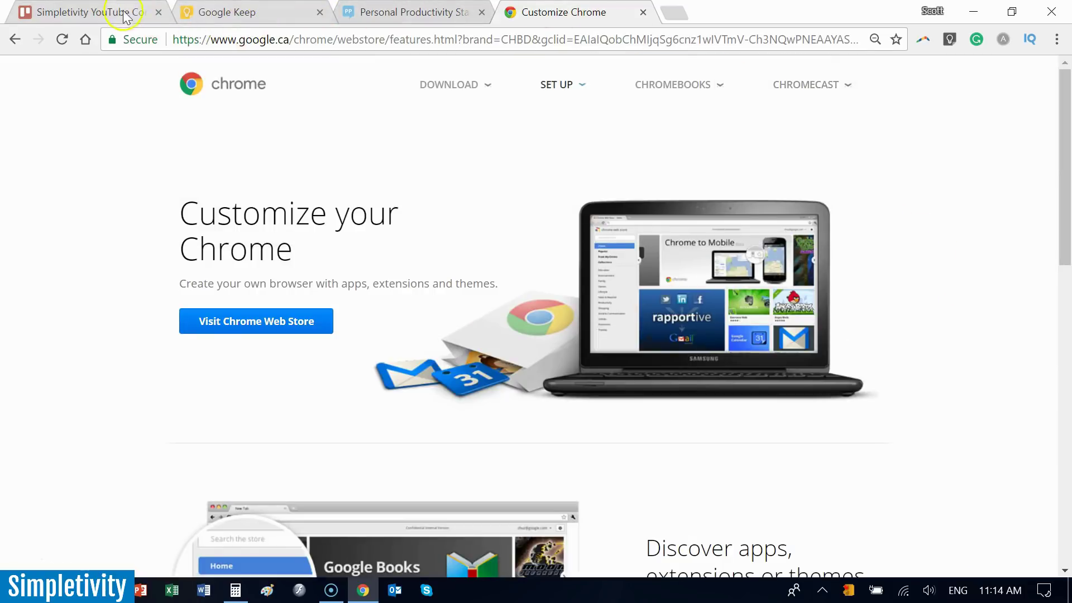
left_click(248, 12)
left_click(392, 17)
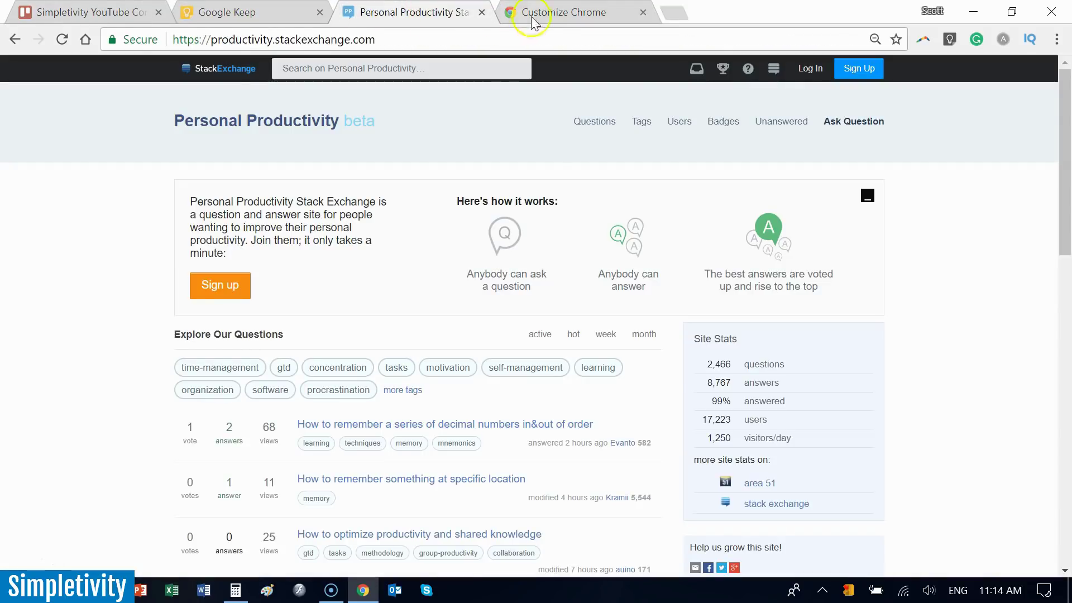
Step: Drag the Customize Chrome tab out of the tab strip into its own window
left_click(563, 14)
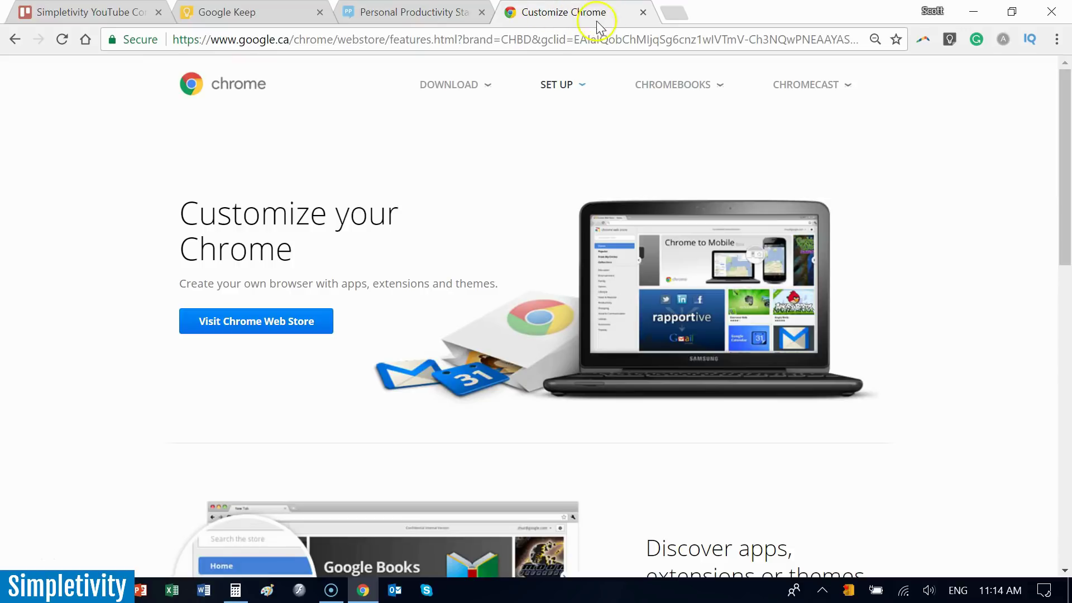
mouse_move(678, 85)
left_click_drag(566, 19, 638, 138)
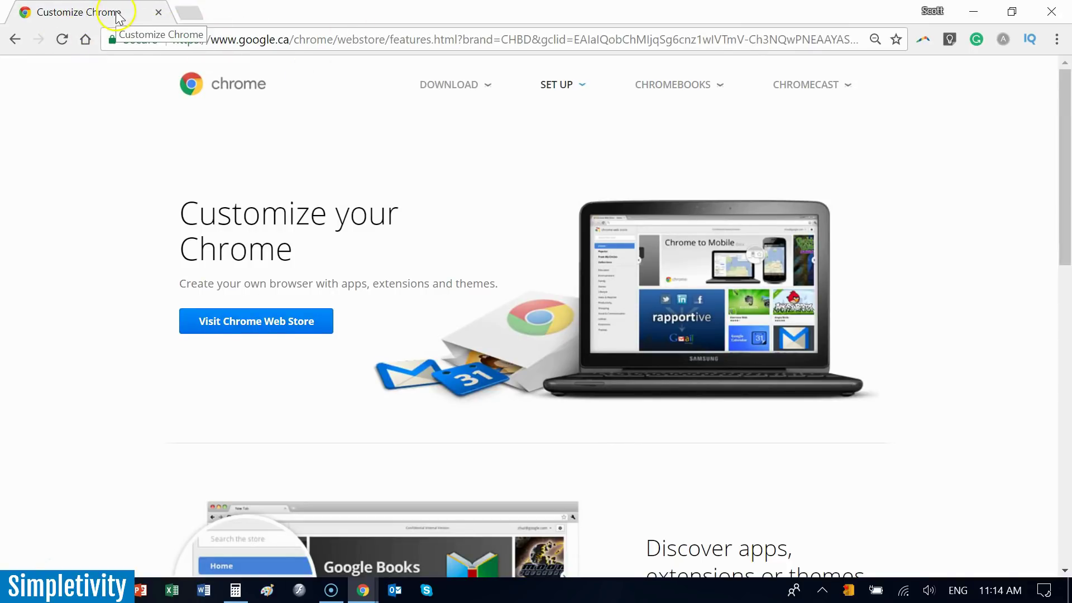
Step: Switch between the Personal Productivity and Customize Chrome windows using the taskbar previews
mouse_move(360, 593)
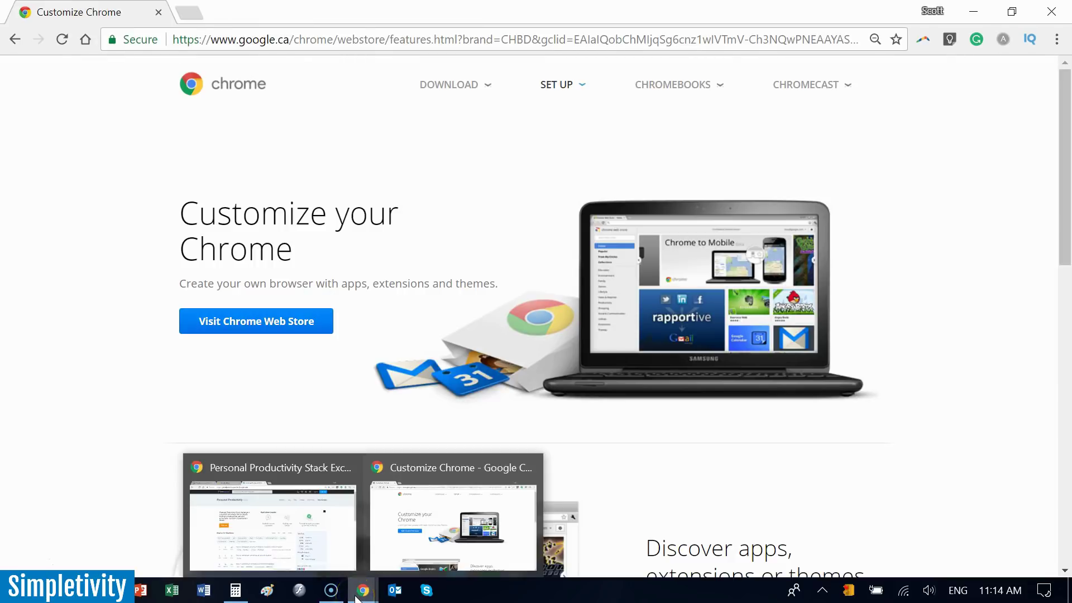
left_click(274, 486)
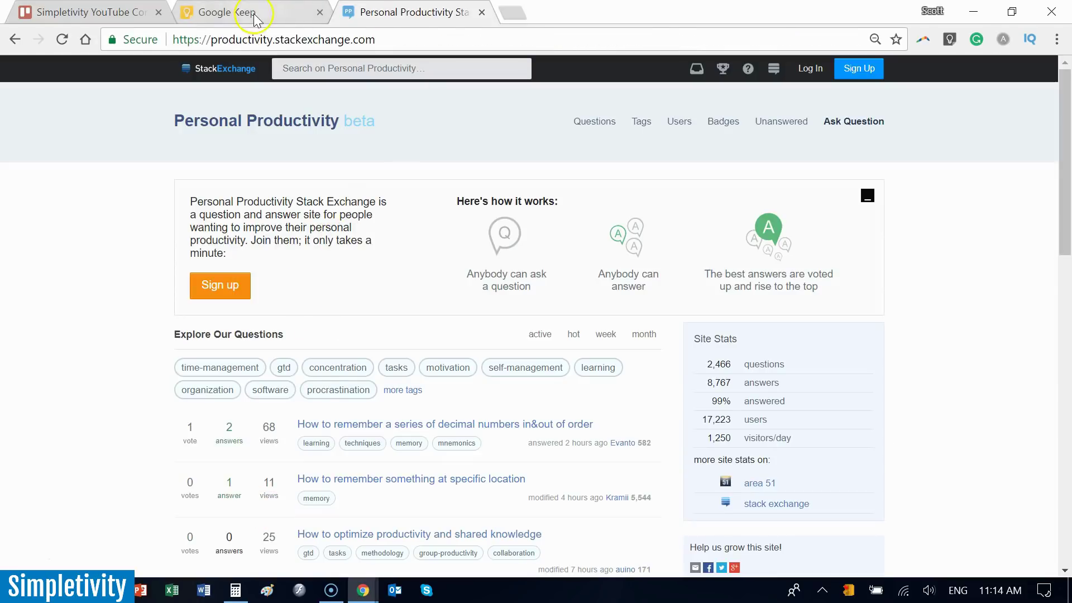
left_click(369, 598)
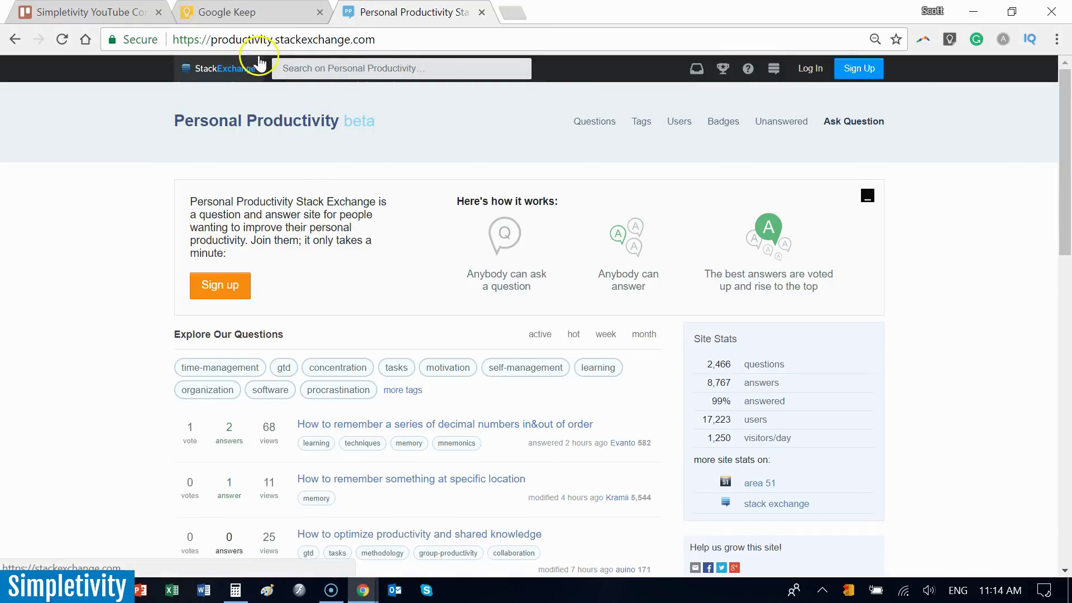
left_click(370, 599)
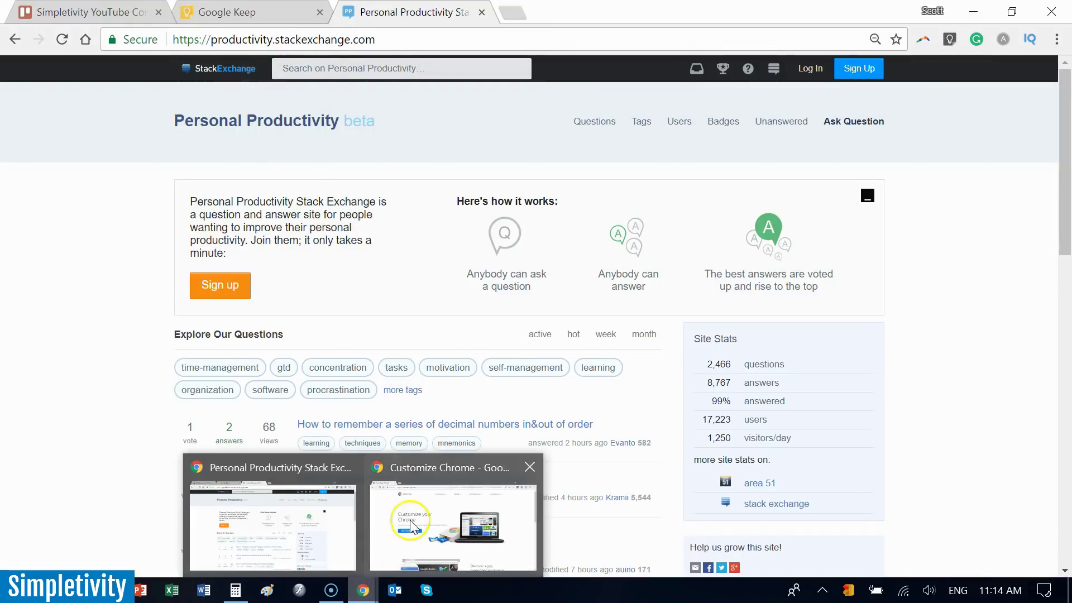
left_click(438, 552)
mouse_move(460, 127)
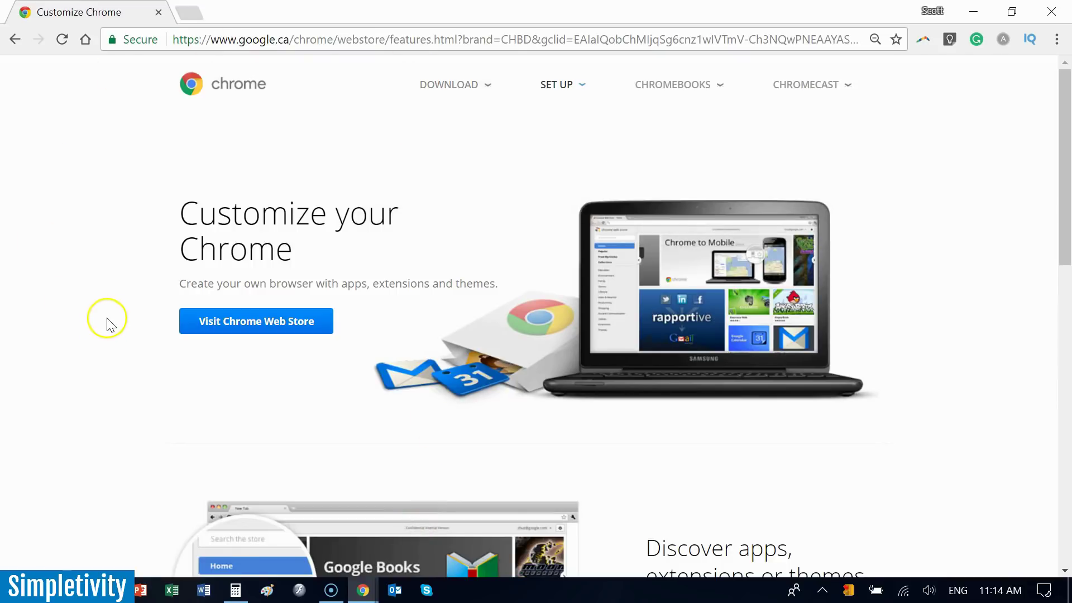
scroll(106, 318, "down", 5)
scroll(109, 323, "up", 5)
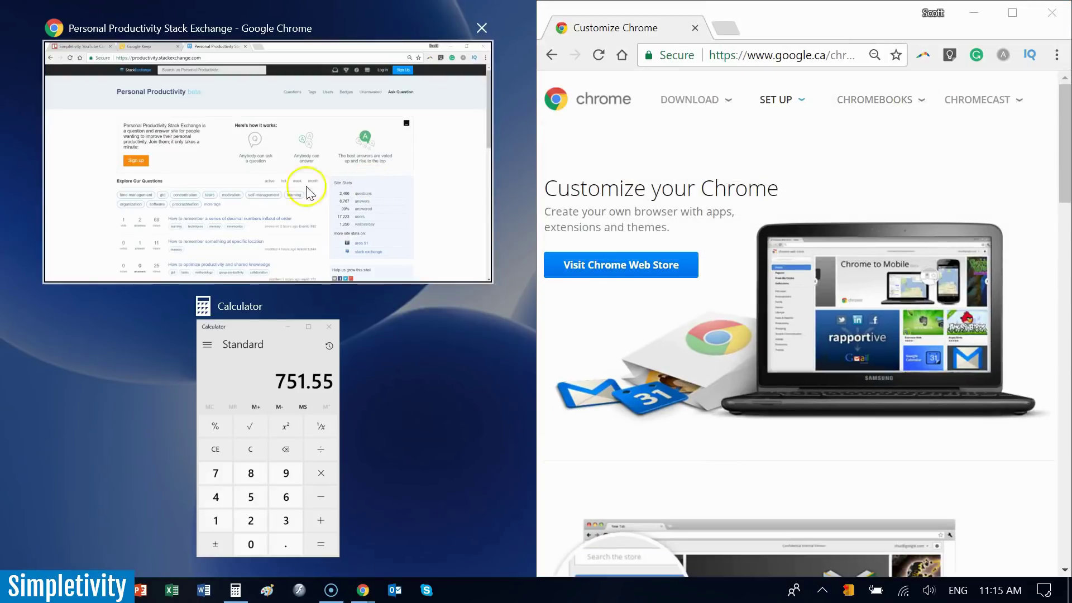
Step: Snap the Stack Exchange window beside the Customize Chrome window and scroll its page
left_click(291, 184)
scroll(407, 283, "down", 10)
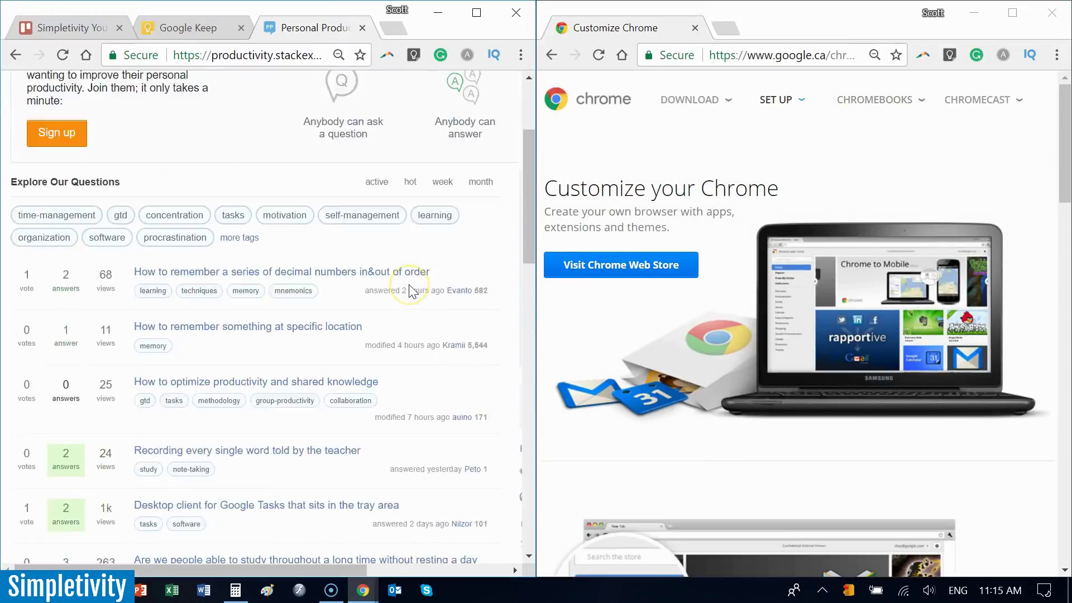
scroll(667, 216, "down", 2)
scroll(667, 216, "down", 3)
scroll(614, 212, "up", 5)
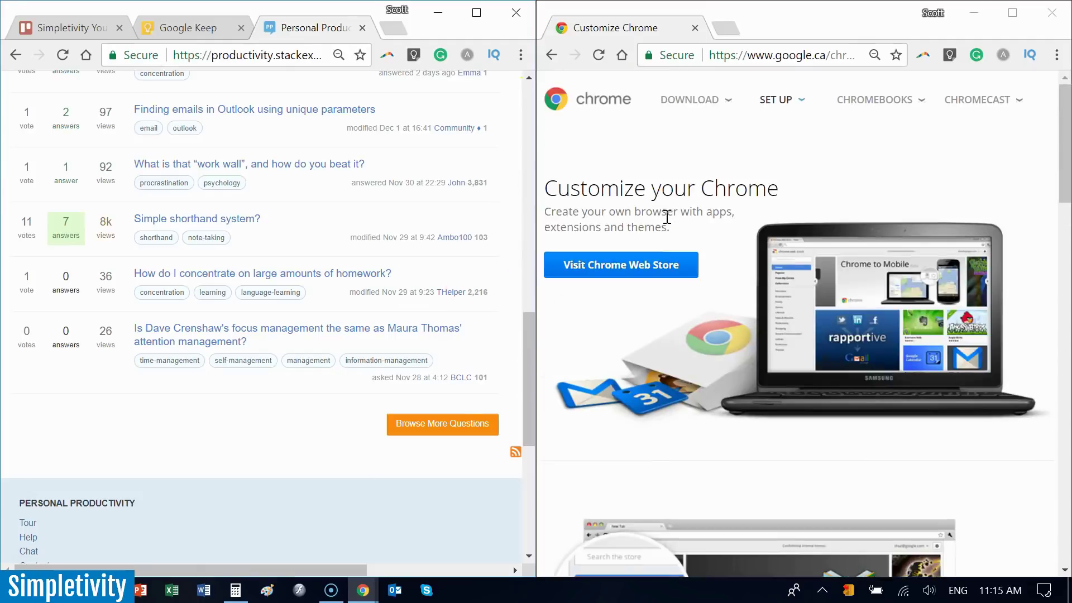
scroll(467, 237, "up", 10)
scroll(287, 267, "up", 4)
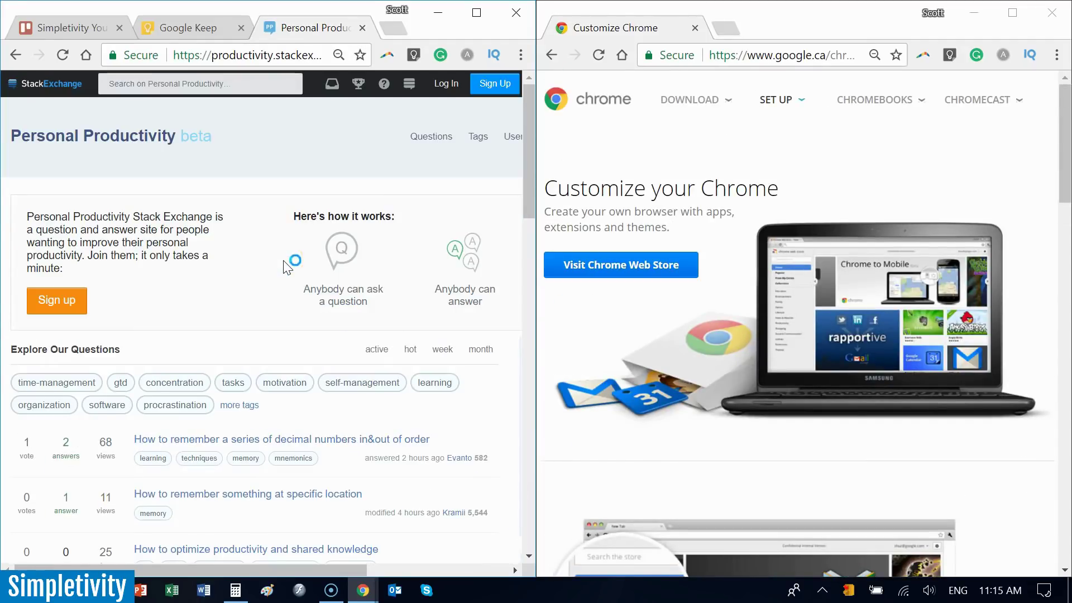
scroll(287, 267, "down", 10)
scroll(289, 265, "up", 10)
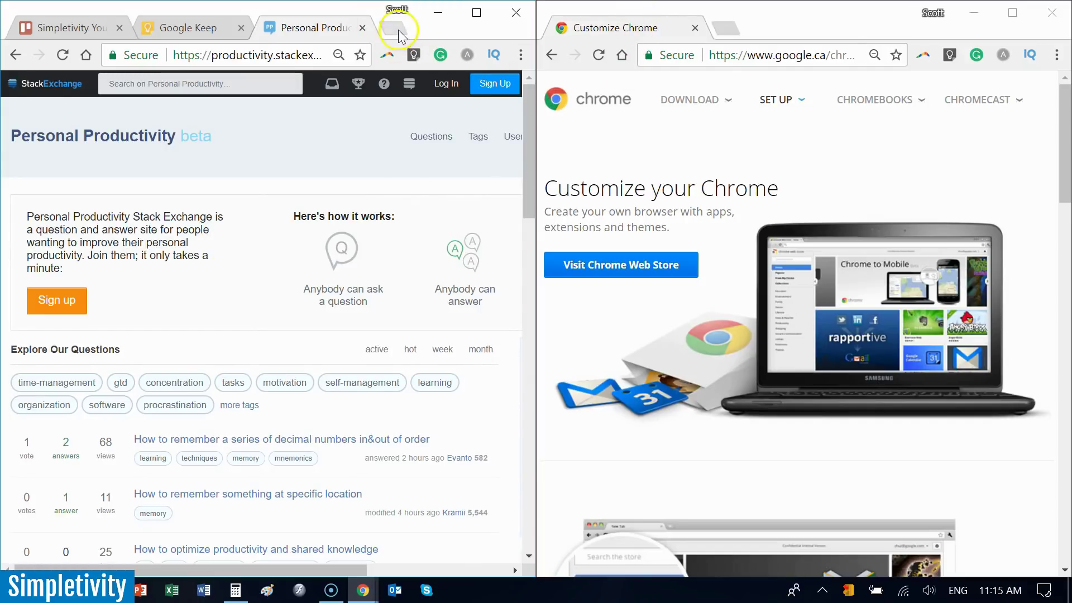
Step: Drag the Customize Chrome tab into the other window's tab strip and maximize the combined window
left_click(625, 33)
left_click_drag(624, 33, 394, 26)
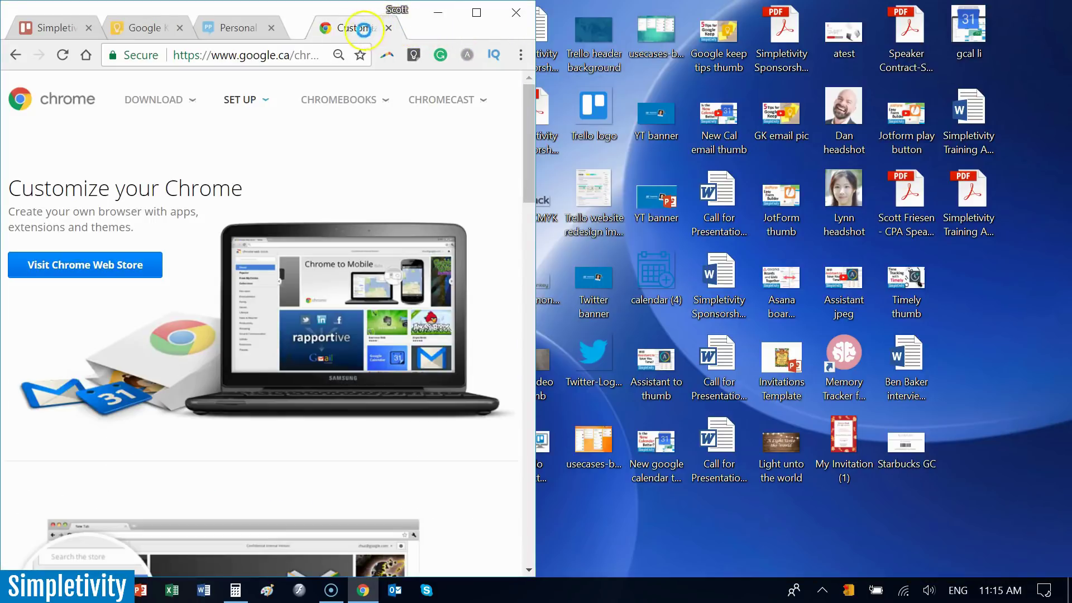
left_click(476, 12)
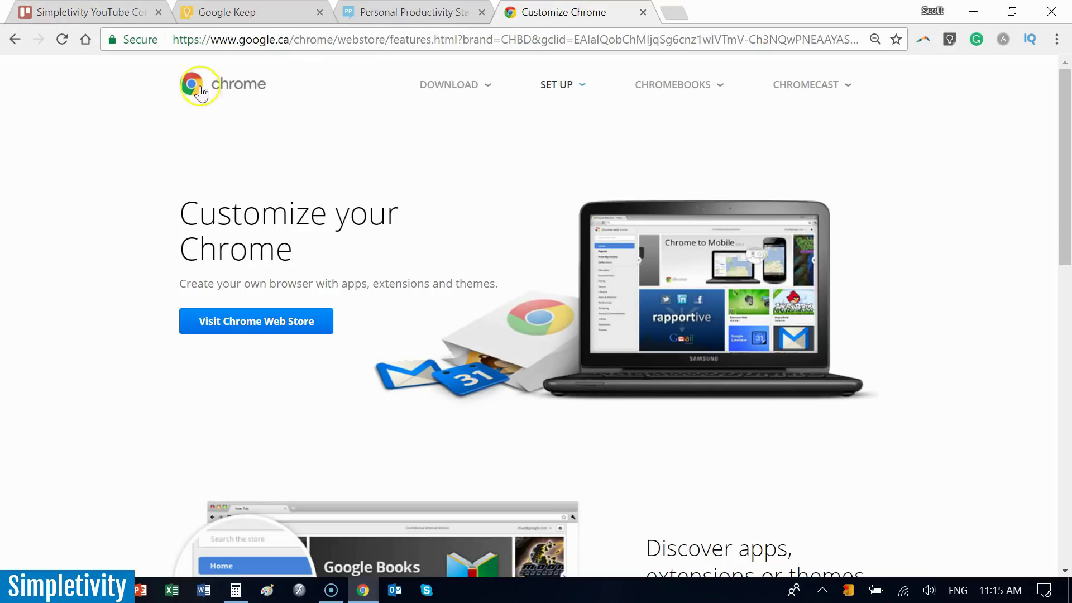
Step: Cycle through the Trello, Google Keep, Personal Productivity and Customize Chrome tabs, ending on Google Keep
left_click(126, 17)
left_click(244, 8)
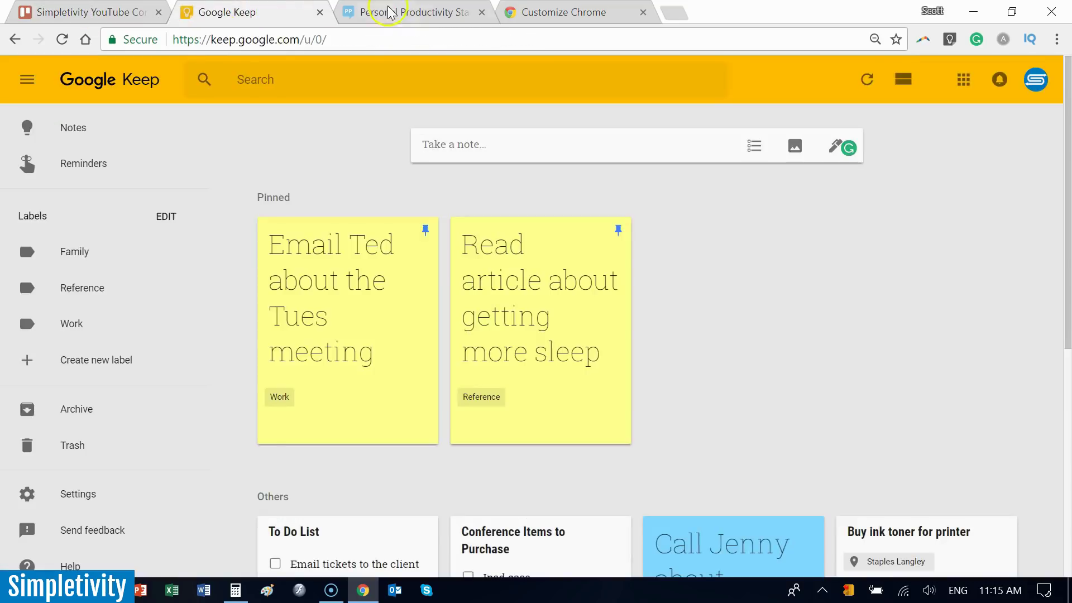
left_click(402, 12)
left_click(570, 12)
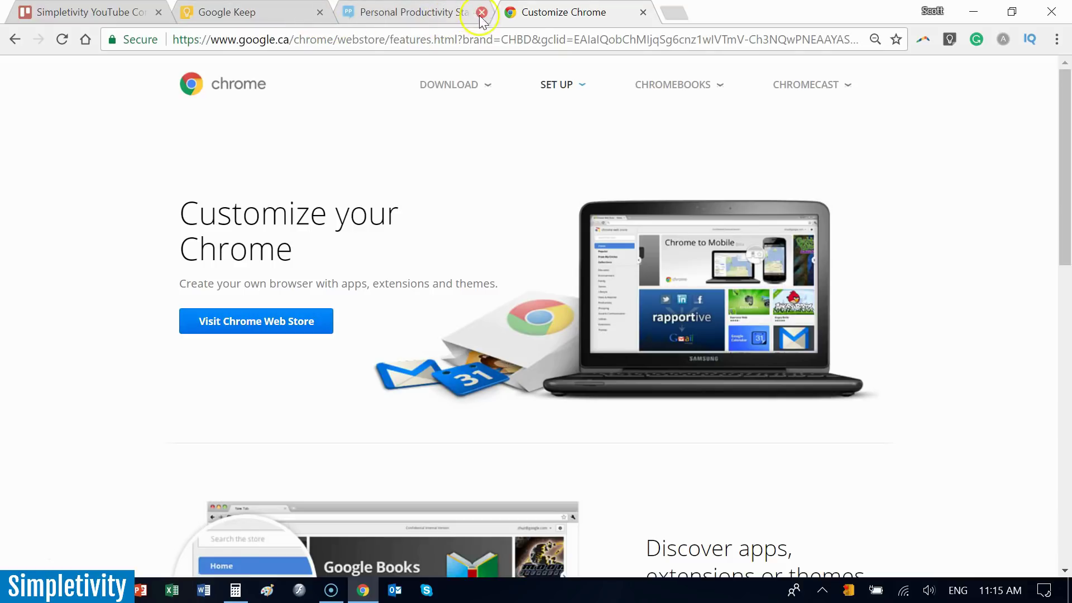
left_click(256, 14)
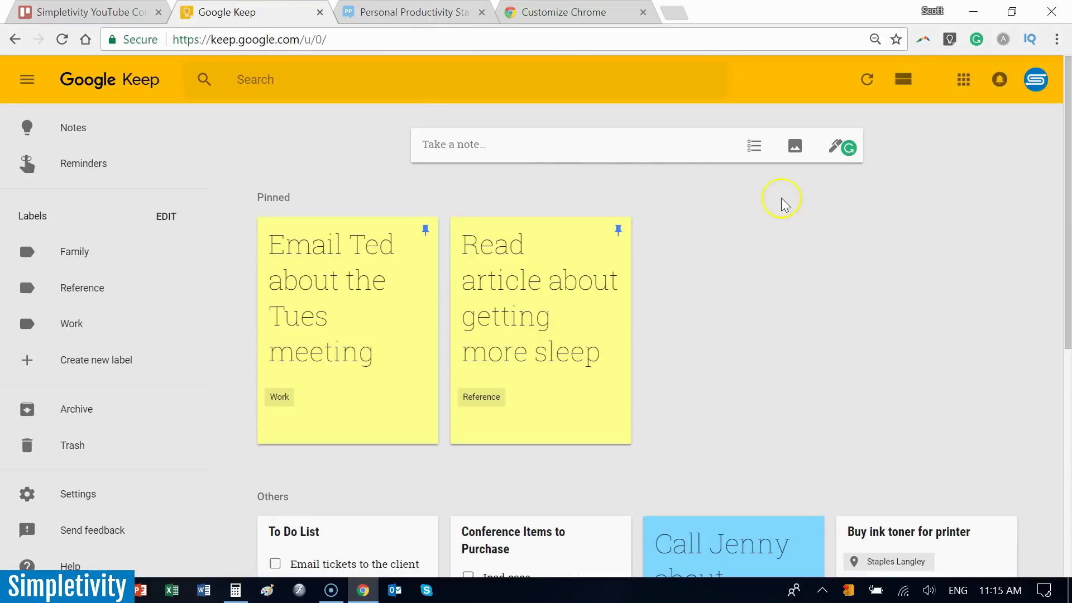
scroll(920, 240, "down", 5)
scroll(922, 239, "up", 5)
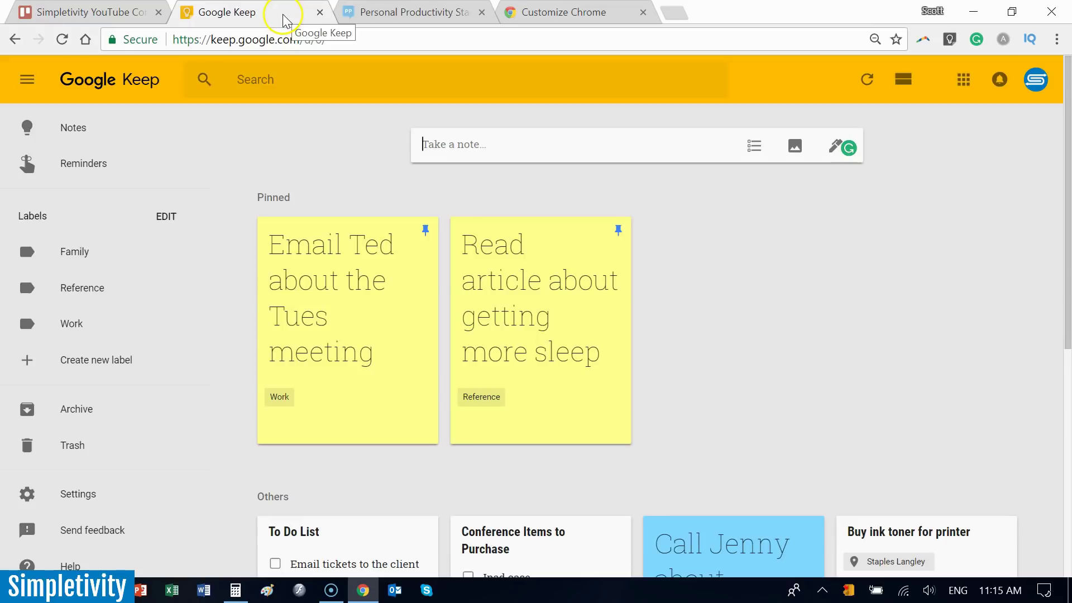
Step: Pin the Google Keep tab, then switch to Trello and back to the pinned tab
right_click(236, 18)
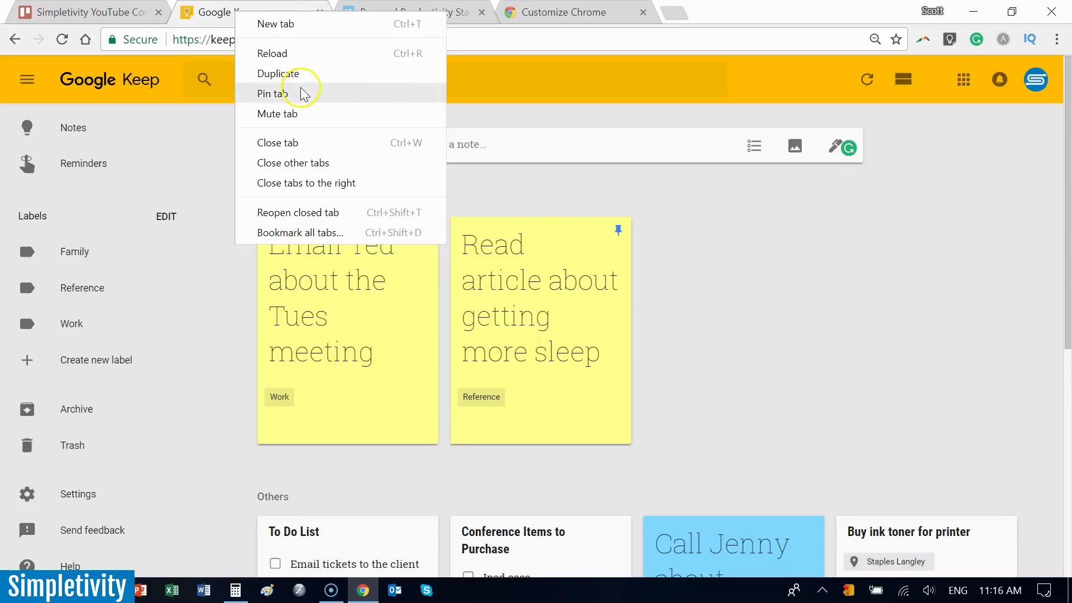
left_click(285, 96)
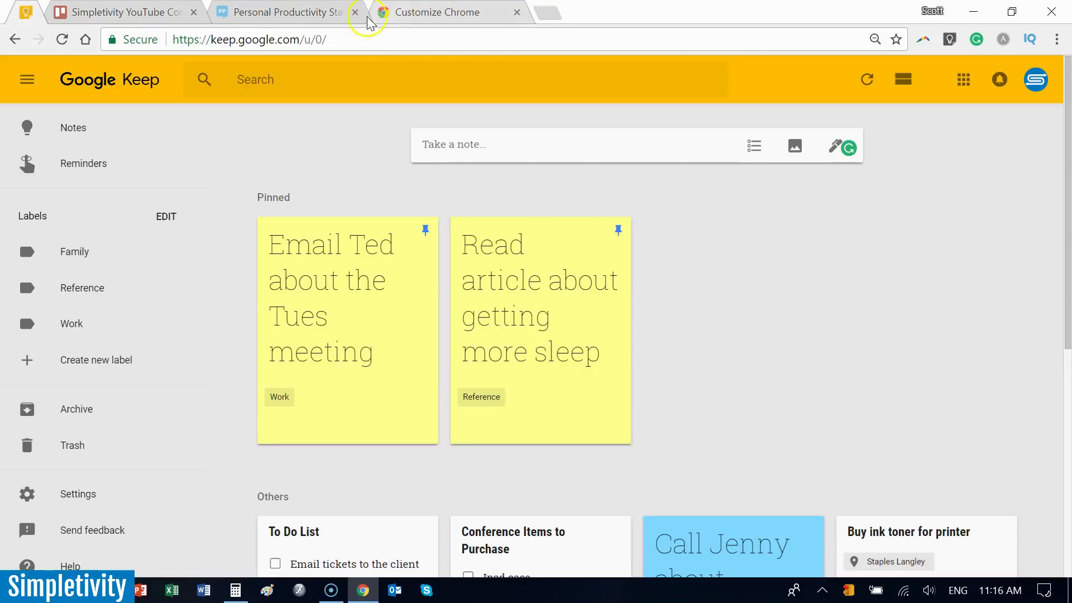
left_click(62, 20)
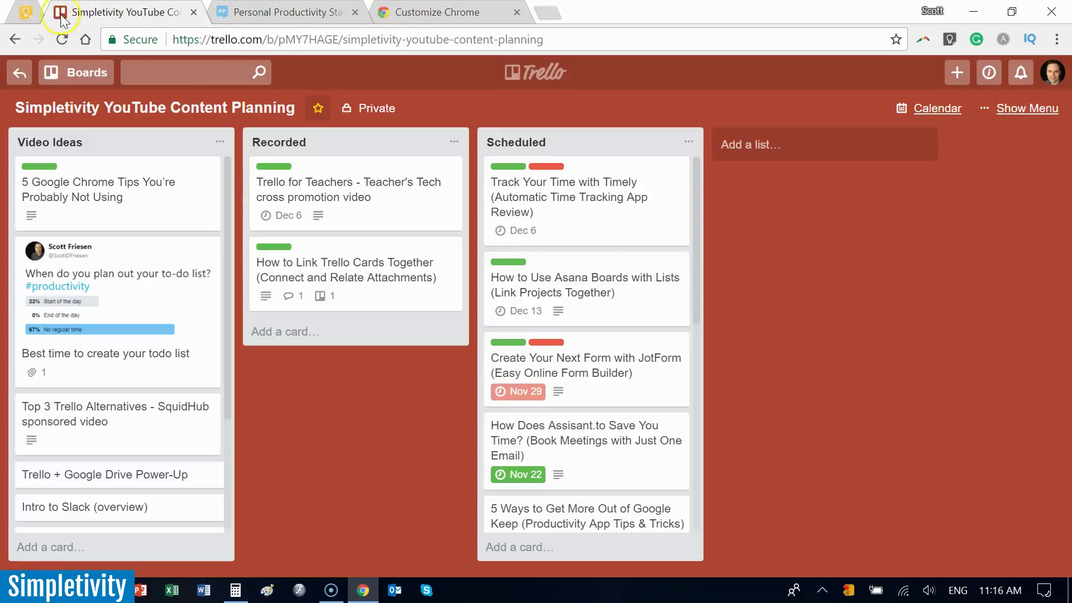
left_click(26, 16)
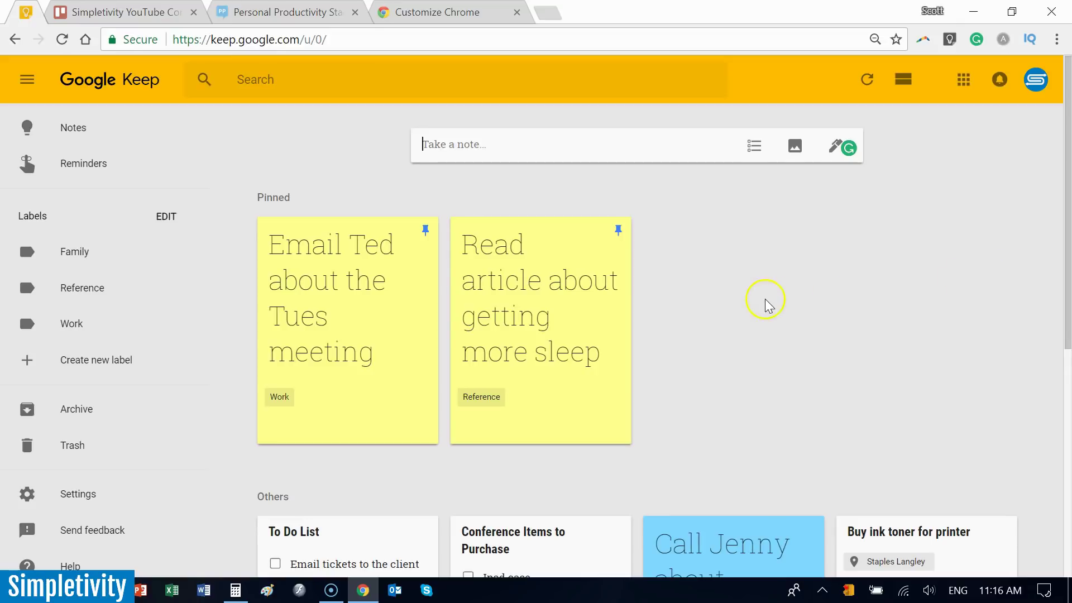
left_click(29, 16)
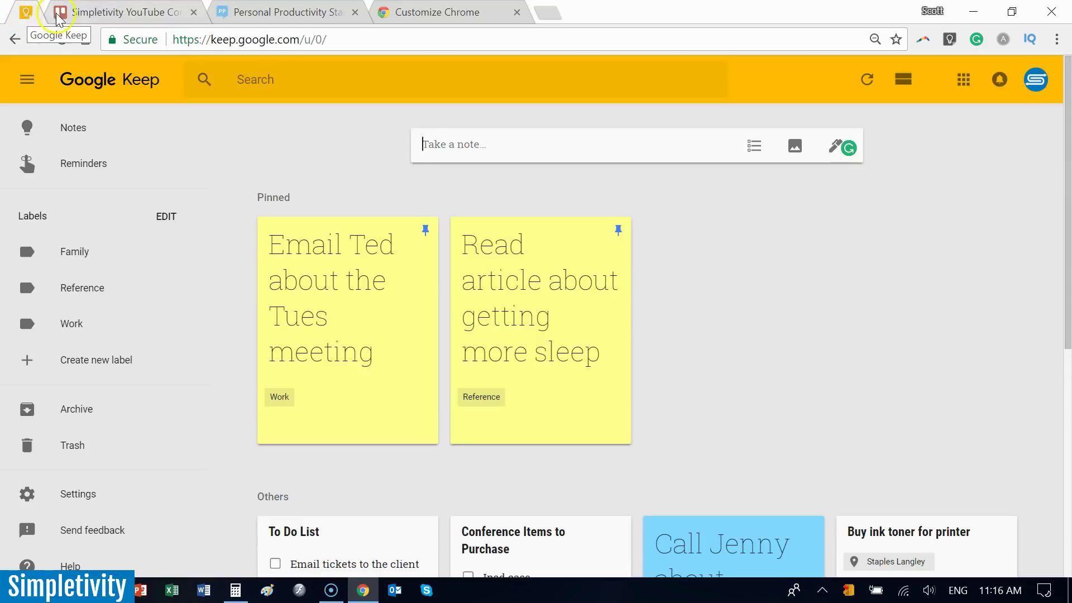
Step: Unpin the Google Keep tab so it becomes a regular titled tab again
right_click(28, 18)
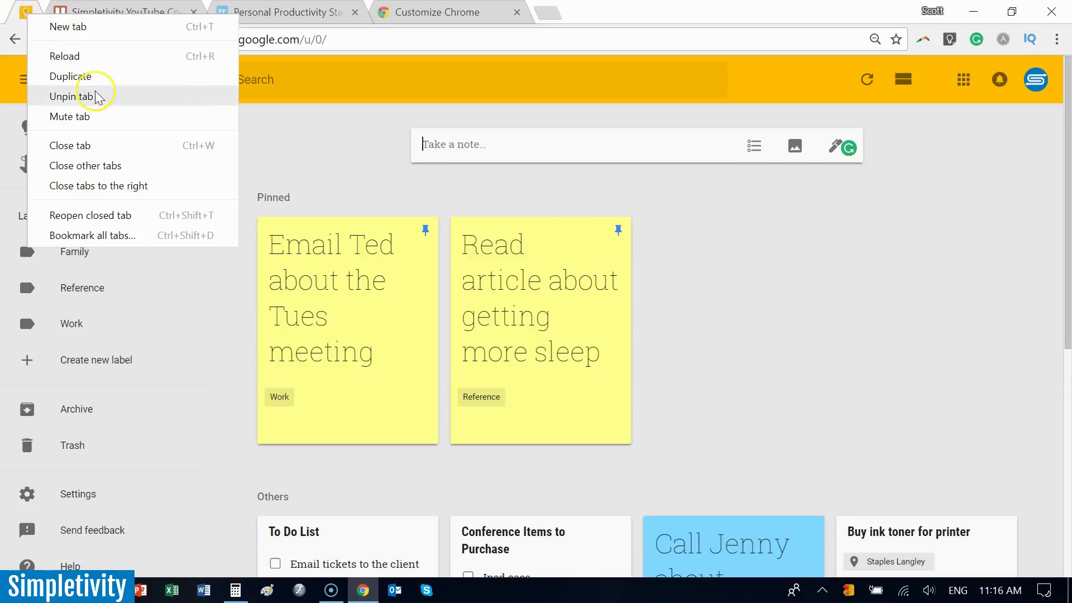
left_click(71, 97)
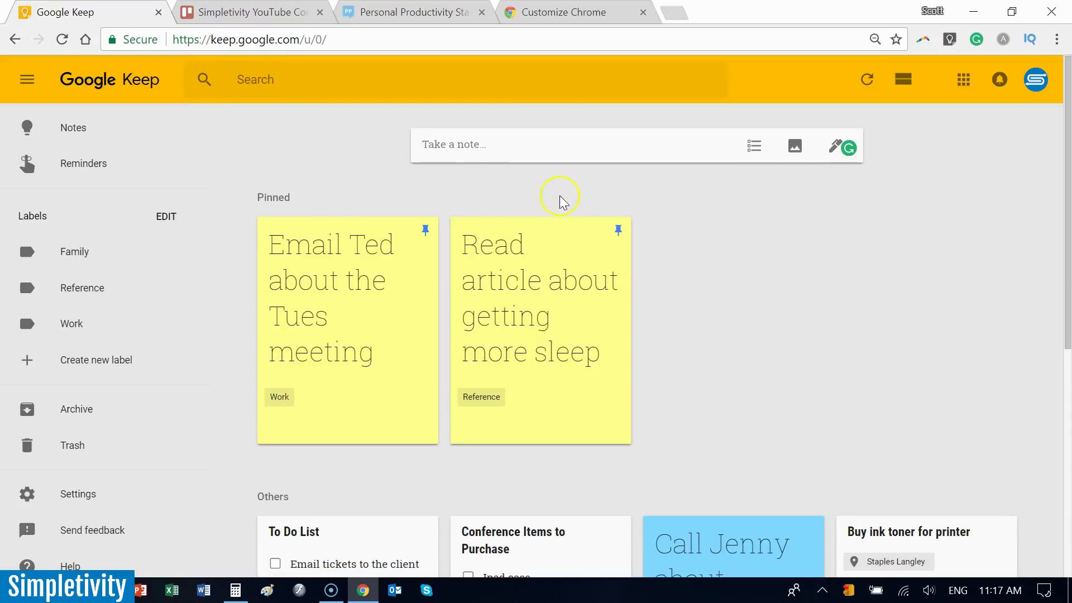
scroll(749, 263, "down", 6)
scroll(749, 262, "up", 6)
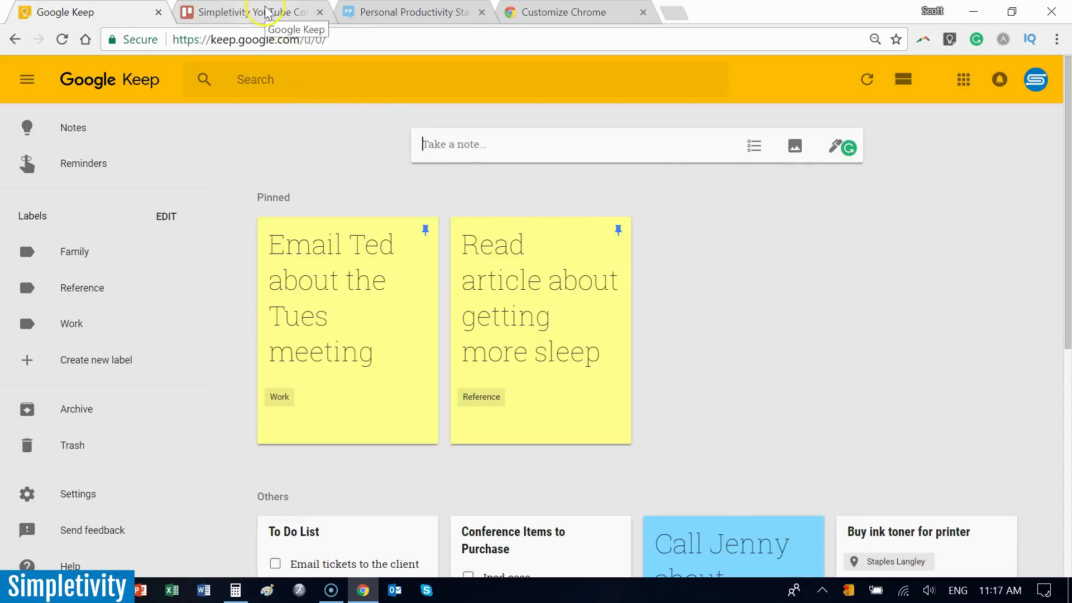
Step: Switch to the Trello board tab and zoom it out from 100% to 80%
left_click(407, 14)
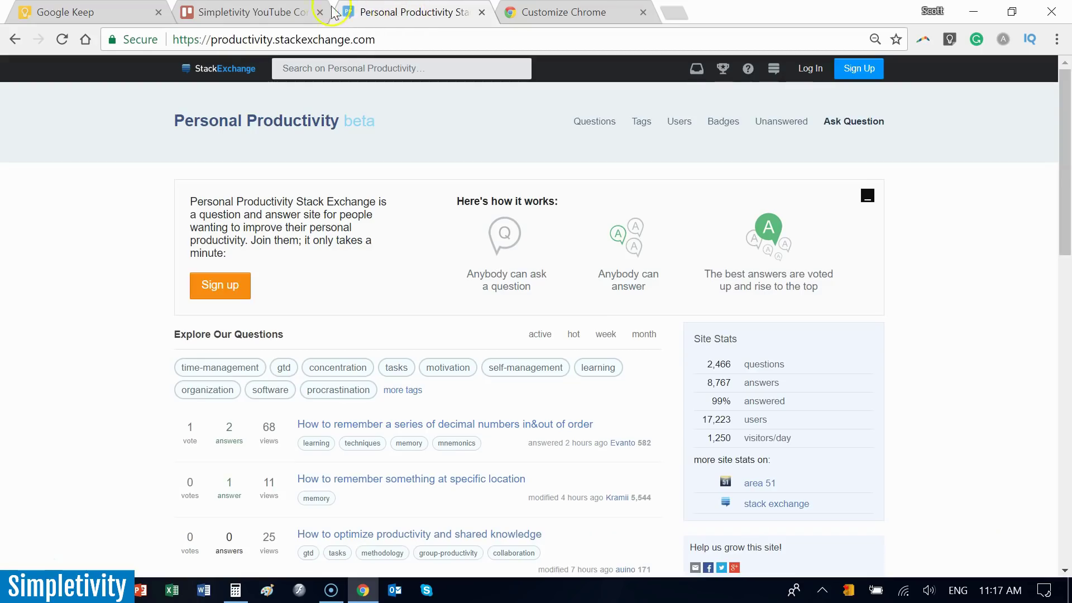
left_click(254, 13)
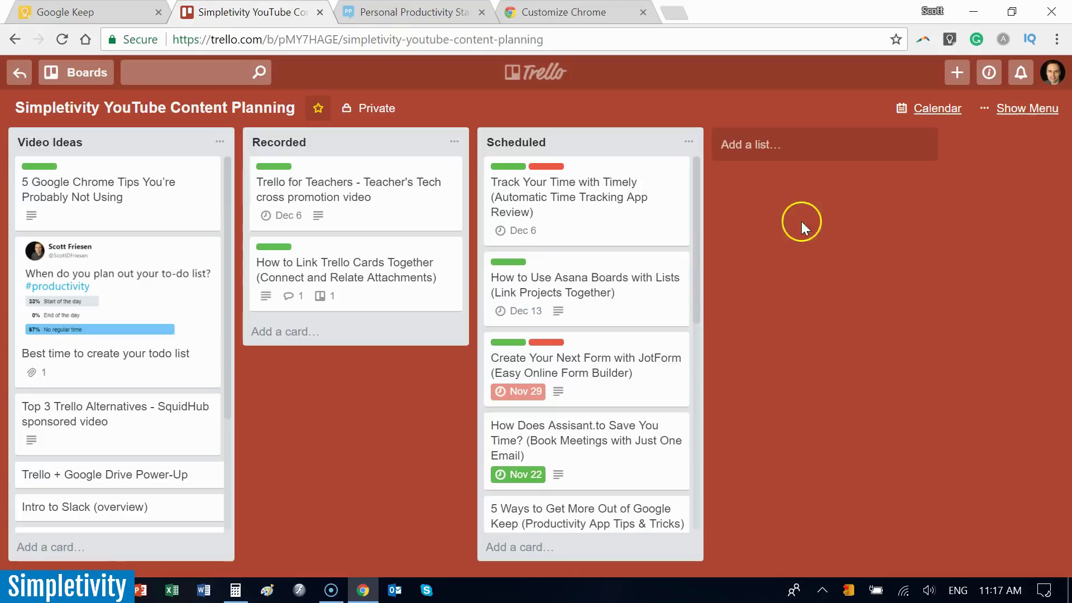
scroll(201, 252, "down", 3)
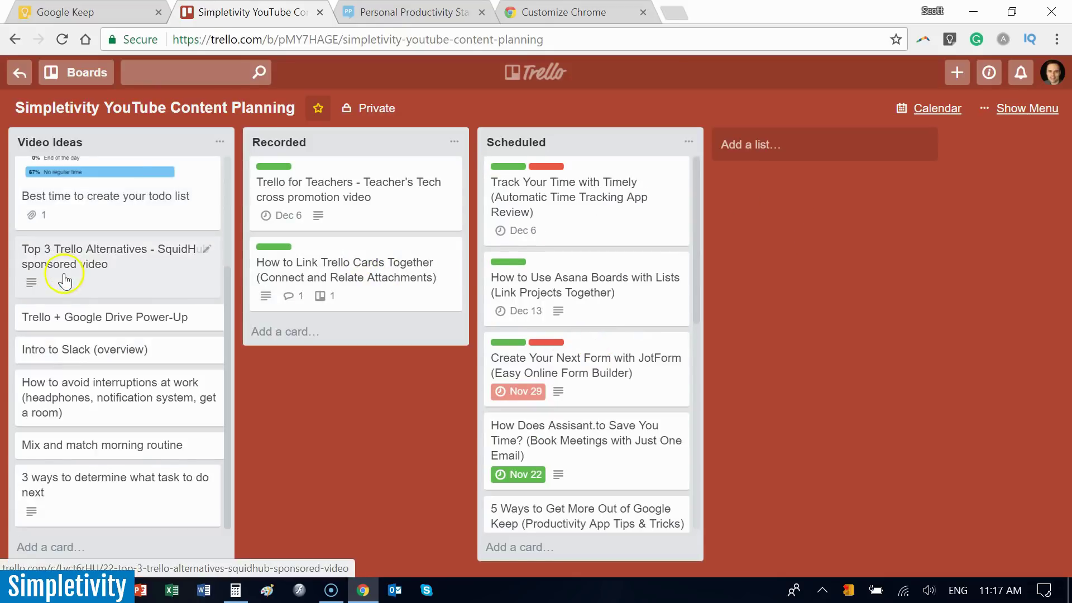
scroll(215, 288, "up", 3)
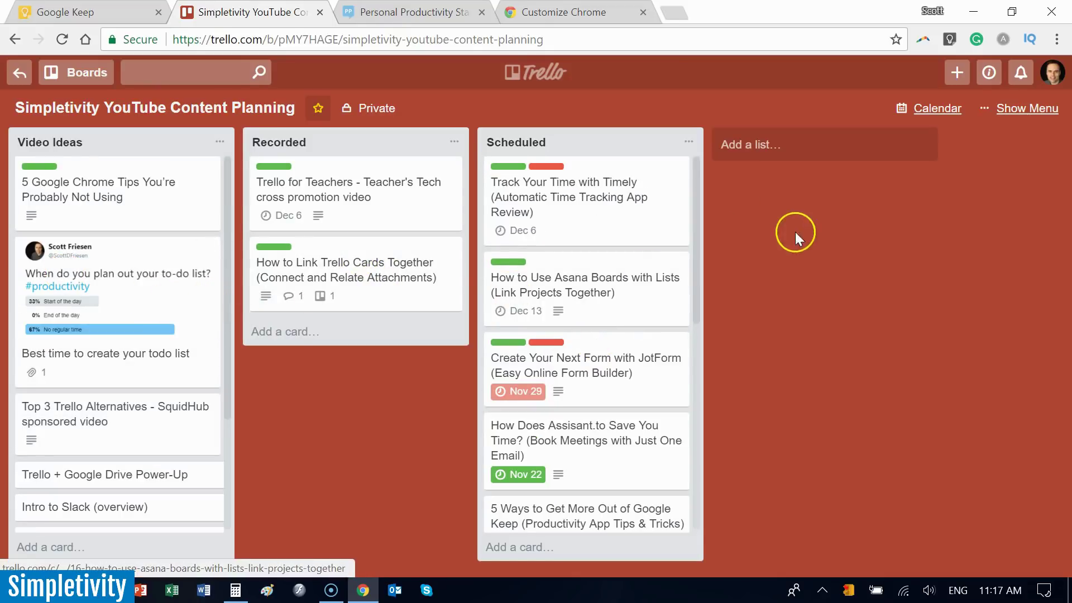
left_click(1057, 40)
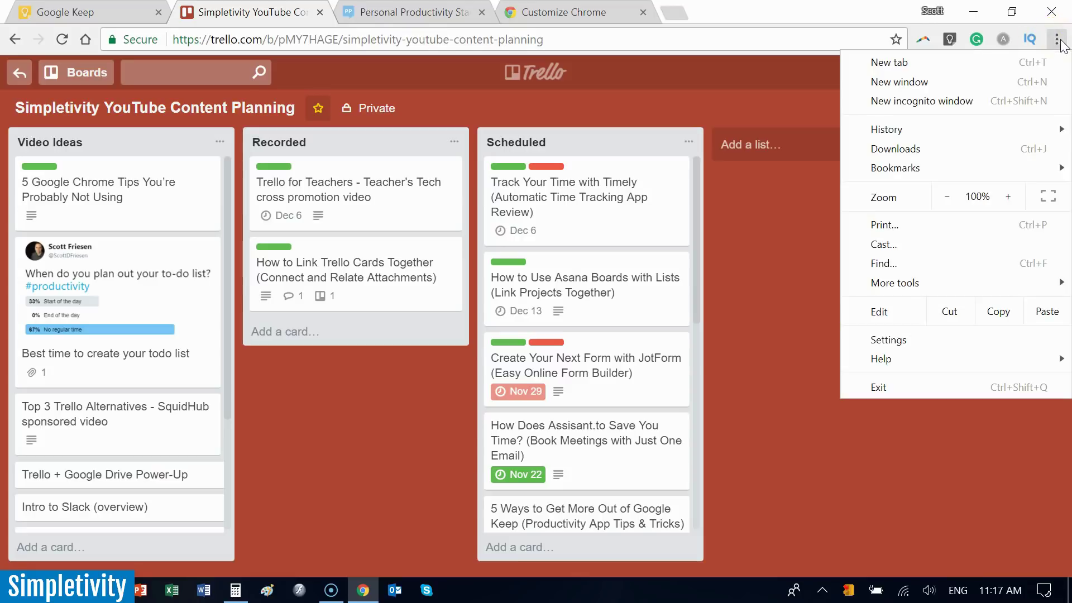
left_click(949, 199)
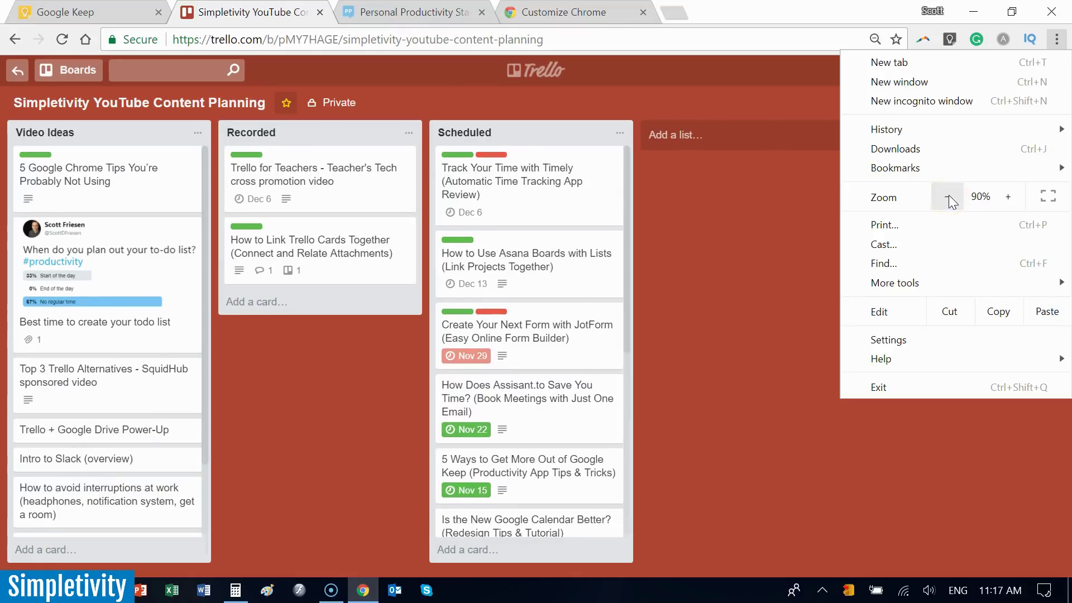
left_click(948, 196)
Step: Zoom the Trello page back up to 125%, then down again to 80%
left_click(1009, 197)
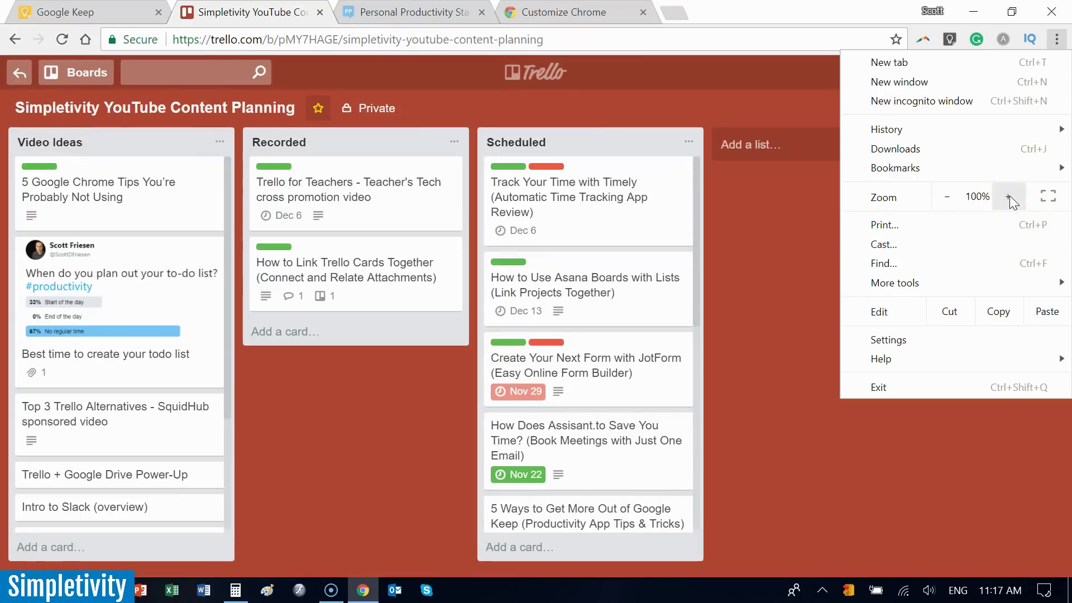
left_click(1009, 197)
left_click(1010, 196)
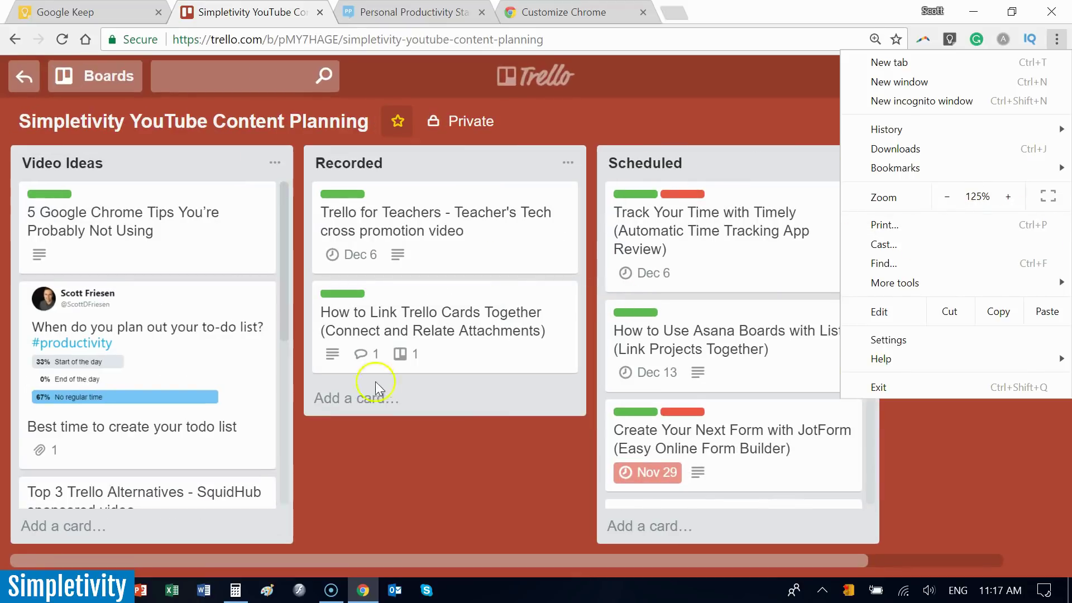
left_click(947, 196)
left_click(948, 196)
left_click(948, 196)
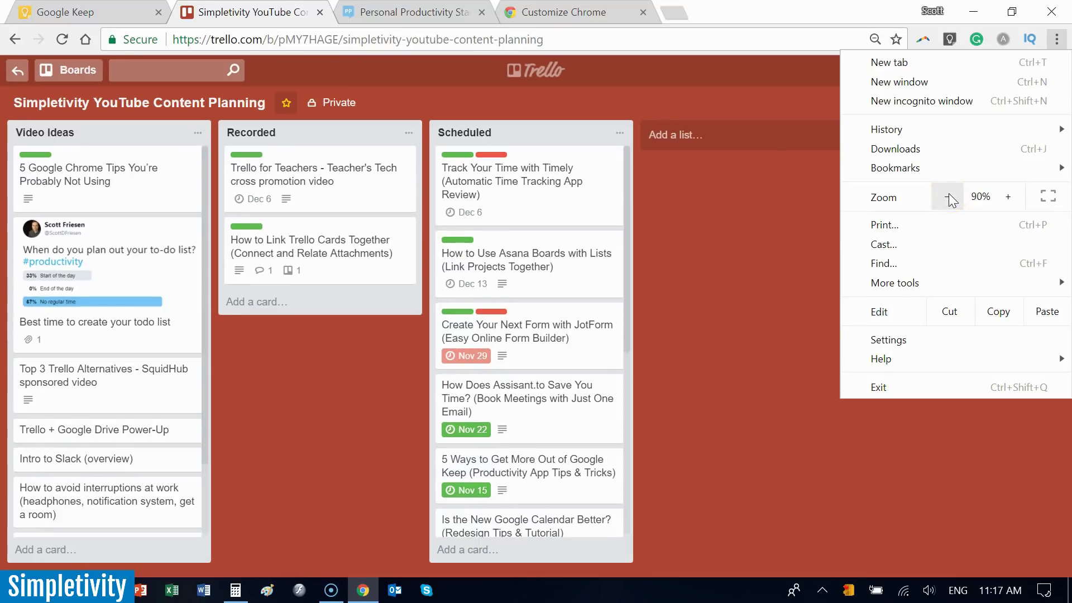
left_click(948, 196)
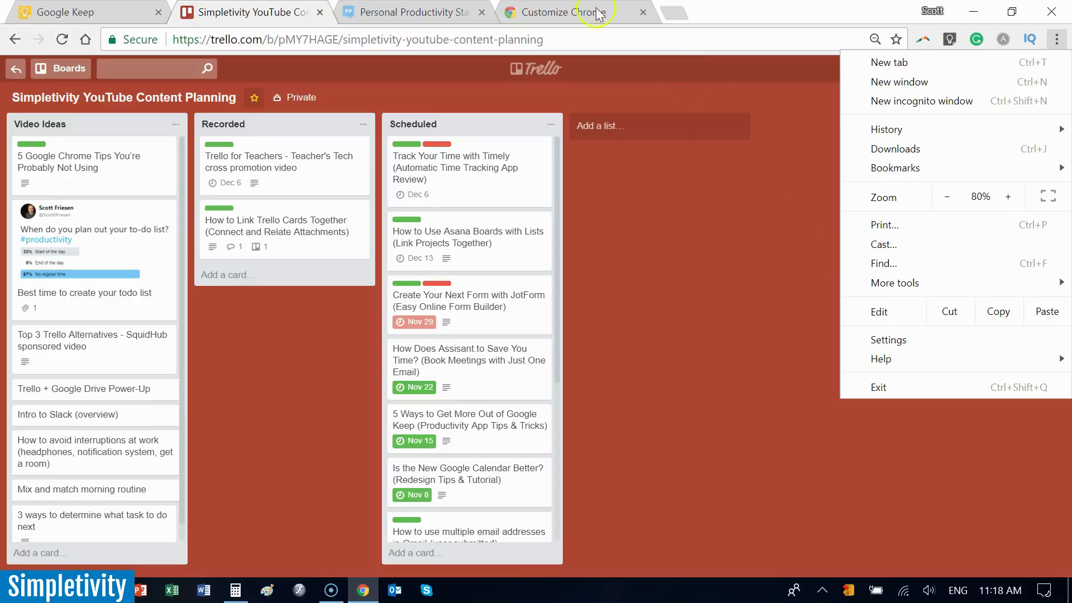
Step: Return to the Trello board and adjust its zoom to 75%, back to 80%, then 90%
left_click(567, 17)
left_click(427, 13)
left_click(279, 14)
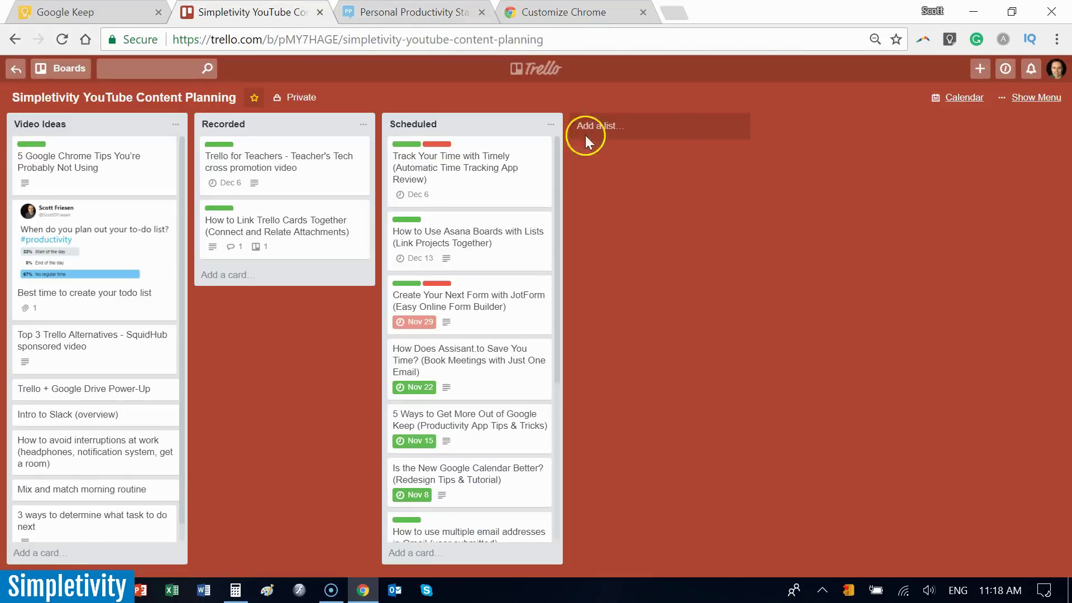
left_click(1057, 39)
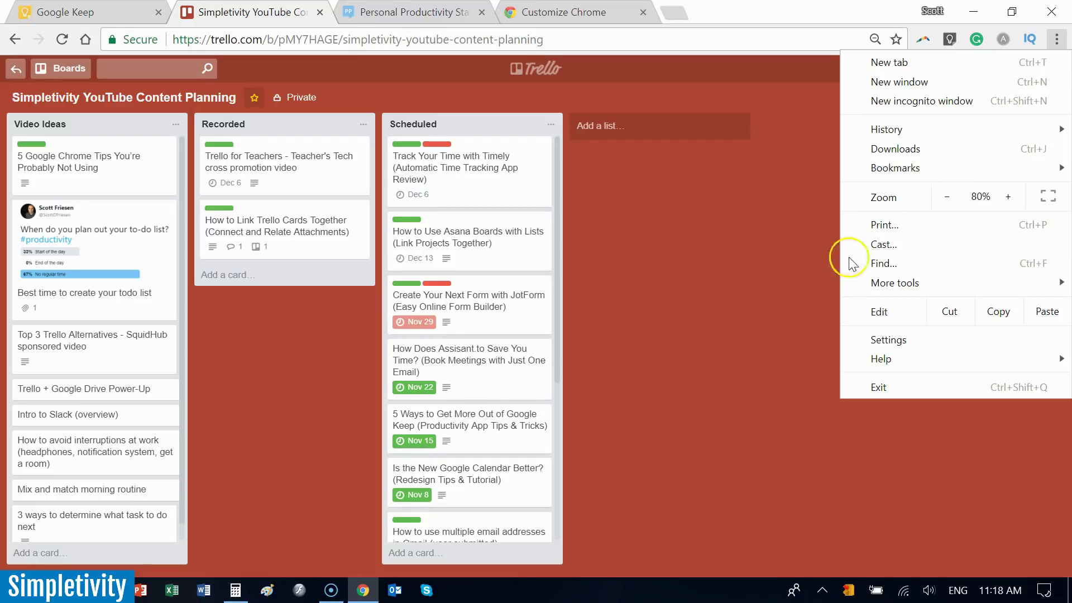
left_click(948, 198)
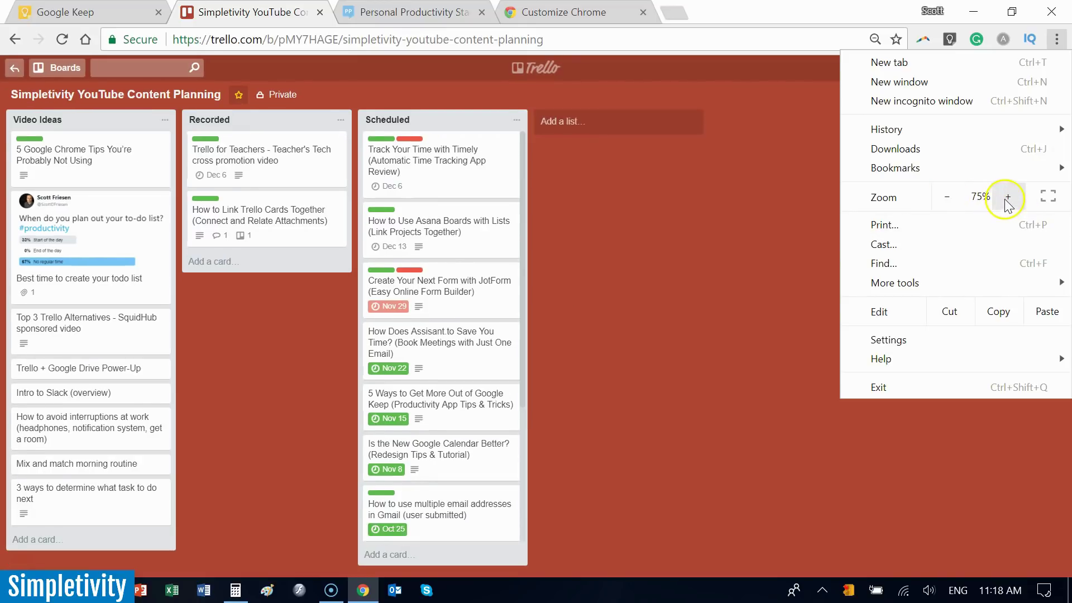
left_click(1008, 197)
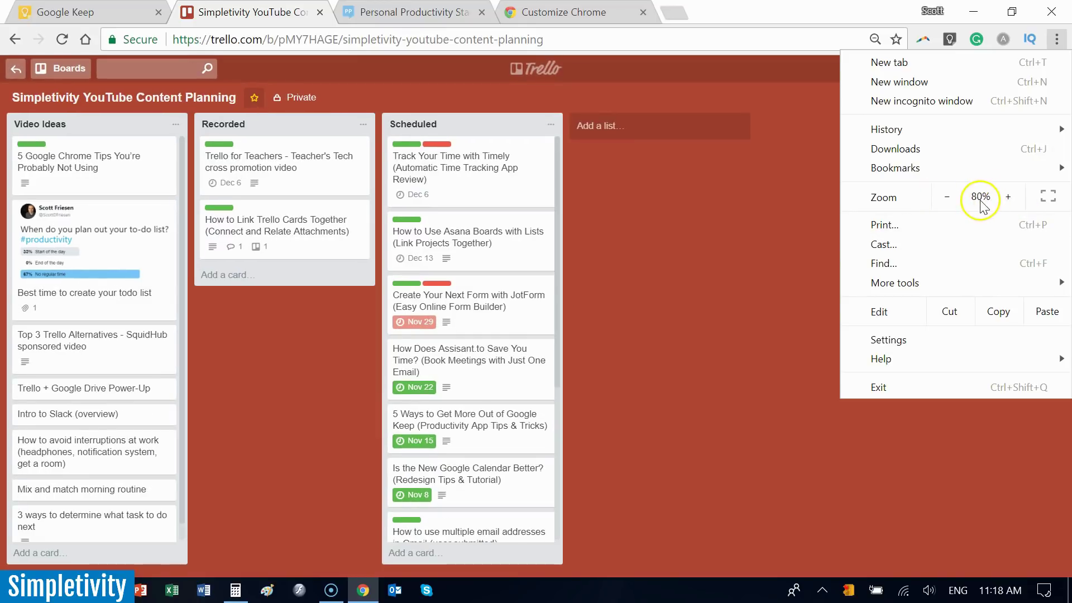
left_click(1005, 199)
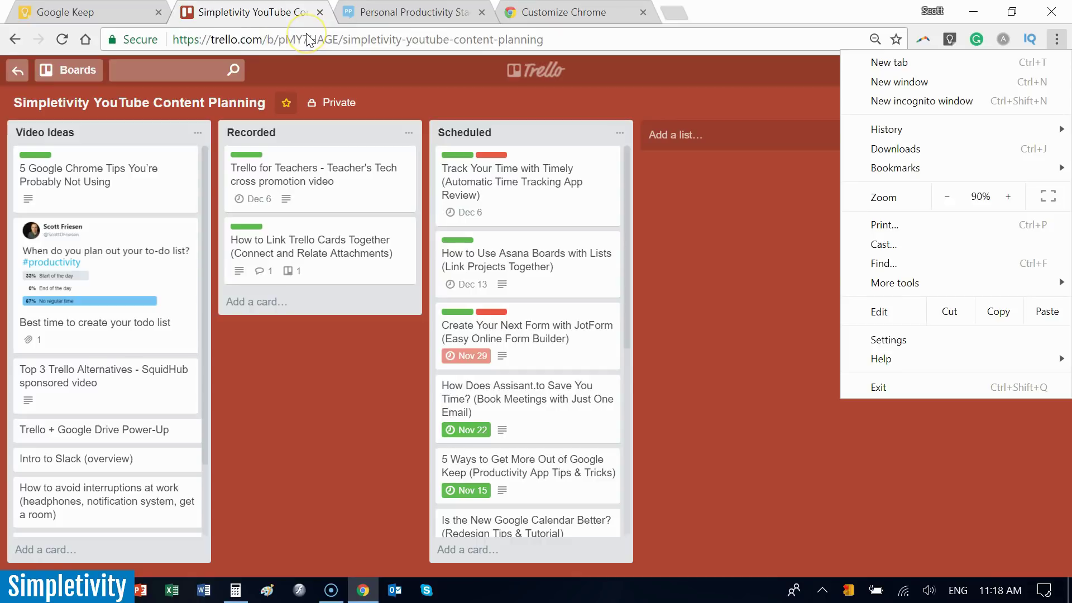
left_click(713, 317)
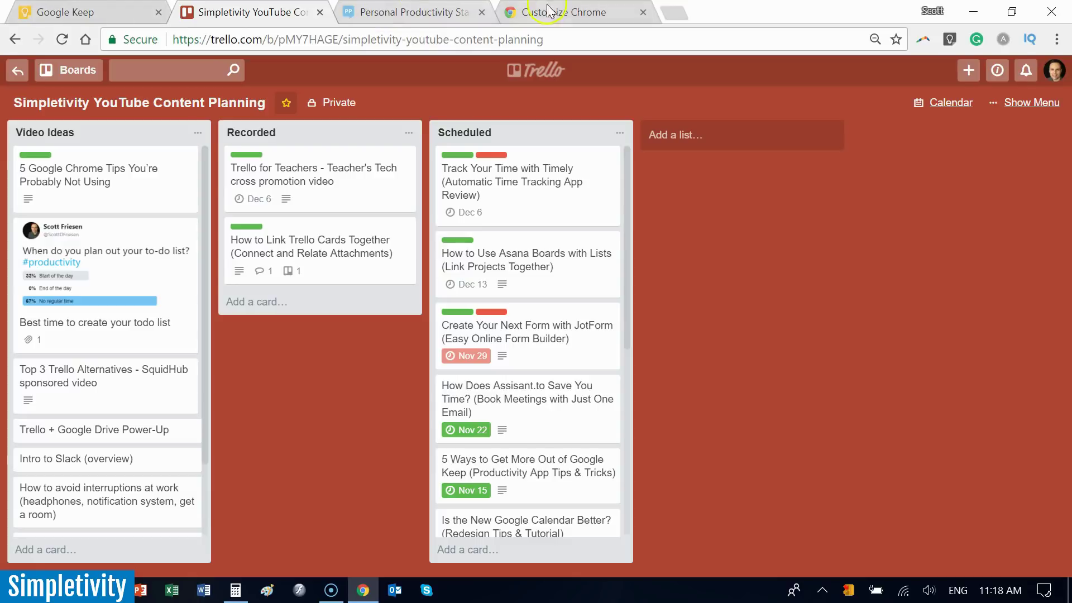
Step: Switch via Customize Chrome to the Personal Productivity Stack Exchange page and browse it
left_click(567, 12)
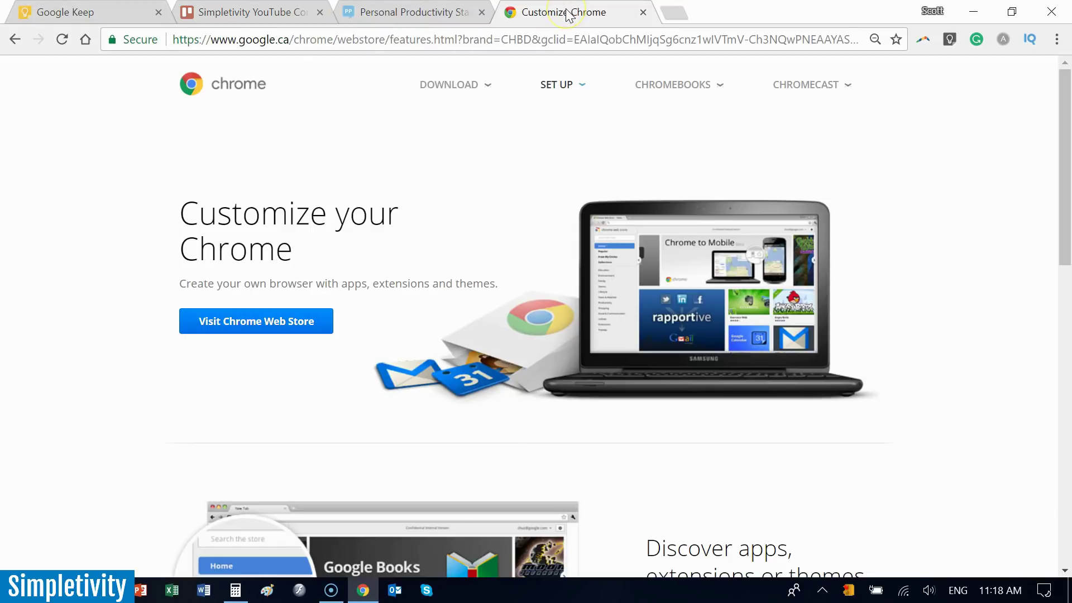
left_click(414, 12)
scroll(126, 353, "down", 15)
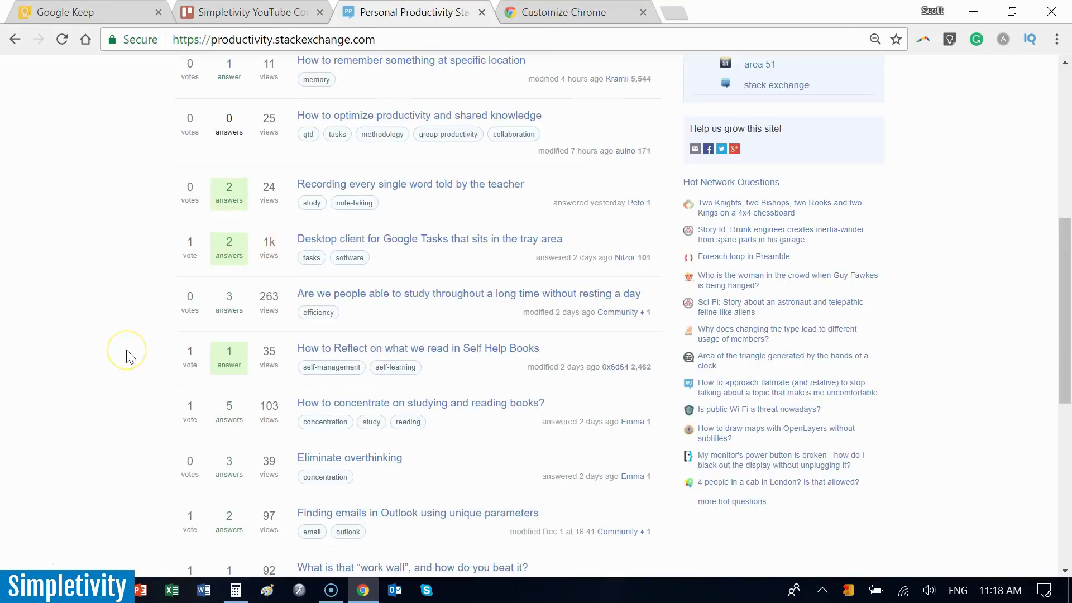
scroll(126, 354, "up", 15)
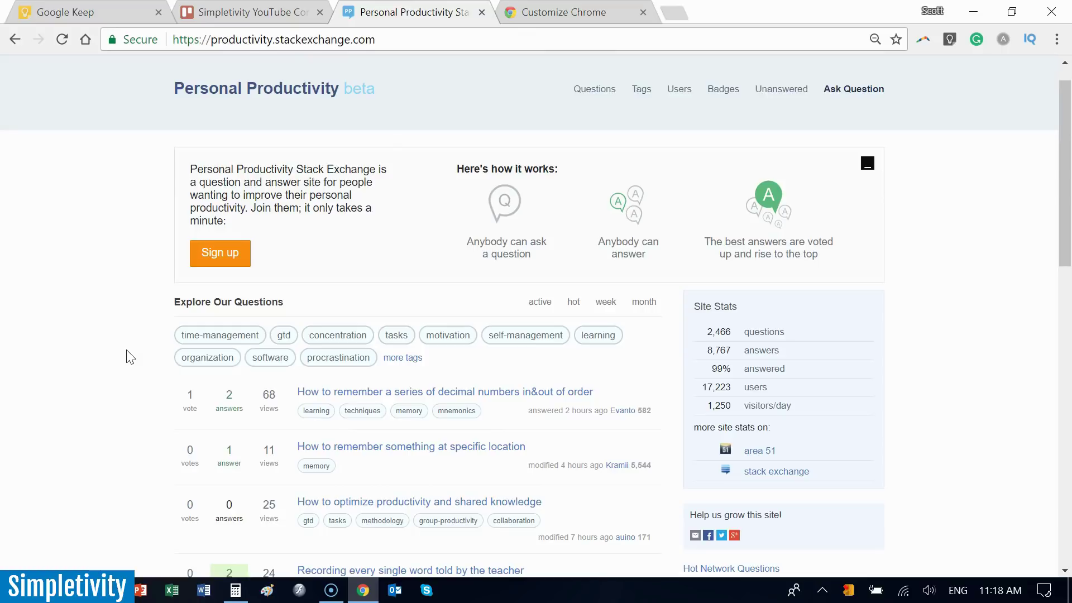
left_click(140, 343)
scroll(140, 347, "down", 5)
scroll(140, 347, "up", 5)
Step: Keep browsing the Stack Exchange page, then bring up Chrome's main menu
left_click(134, 305)
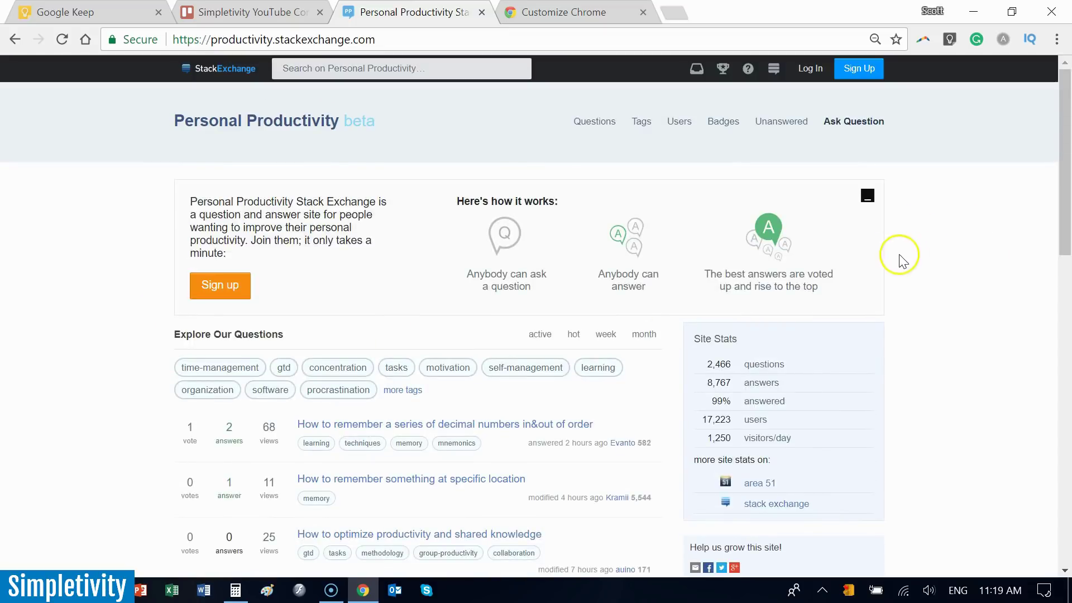
scroll(919, 256, "down", 5)
scroll(919, 255, "up", 5)
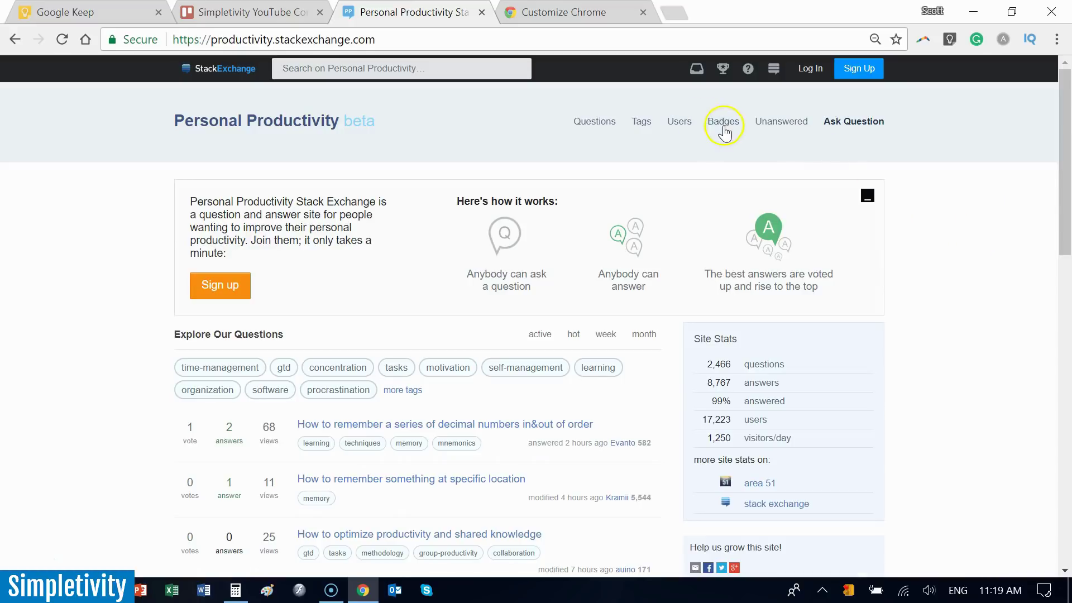
scroll(107, 252, "down", 10)
scroll(108, 251, "up", 10)
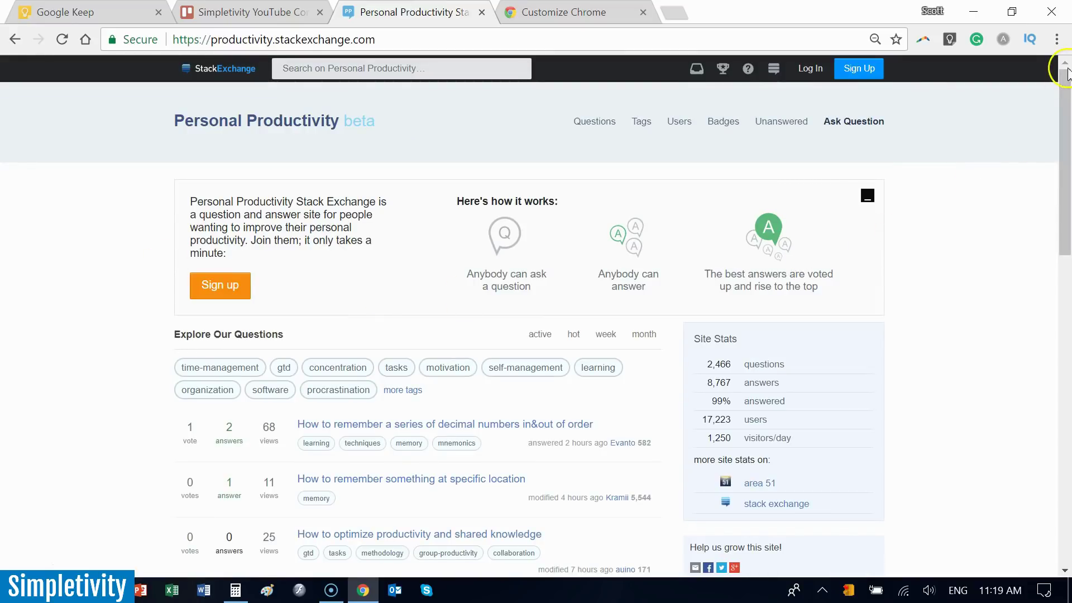
left_click(1057, 39)
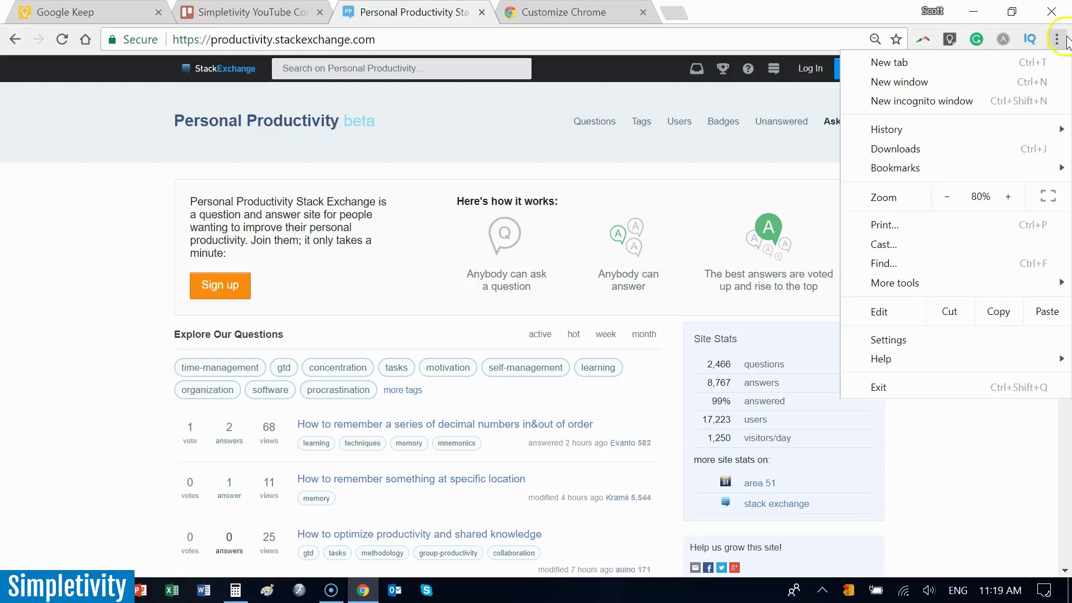
Step: Open a new incognito window and load amazon.com in it
left_click(924, 102)
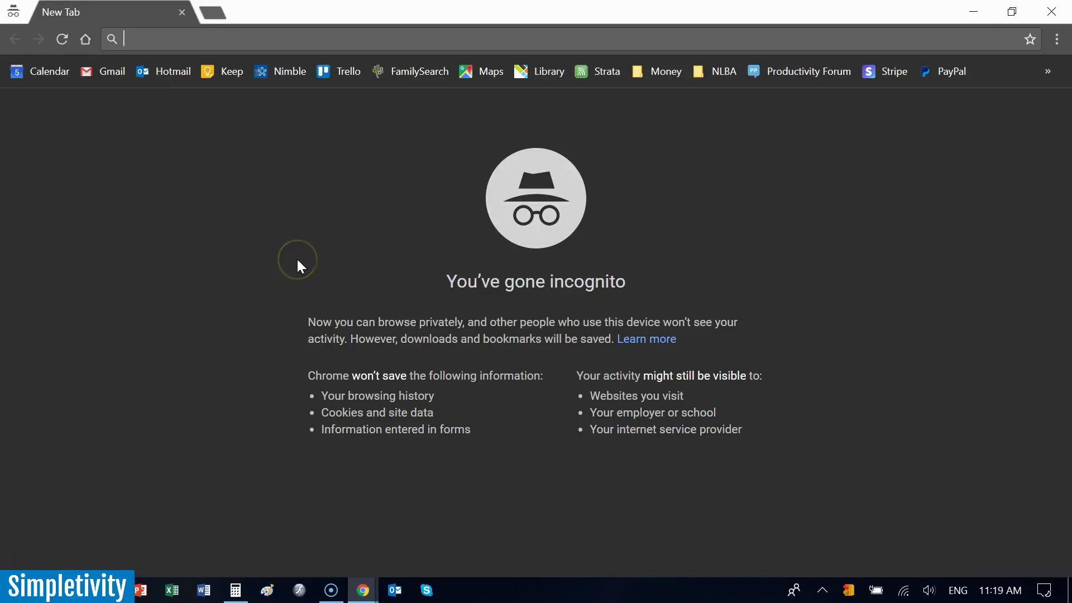
type("ama")
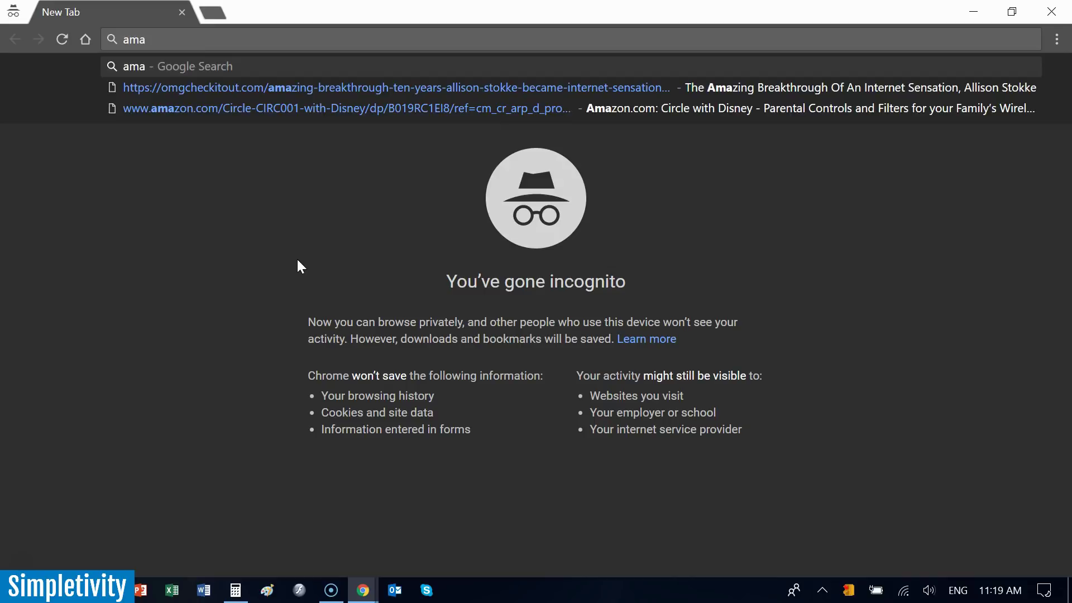
type("zon.com")
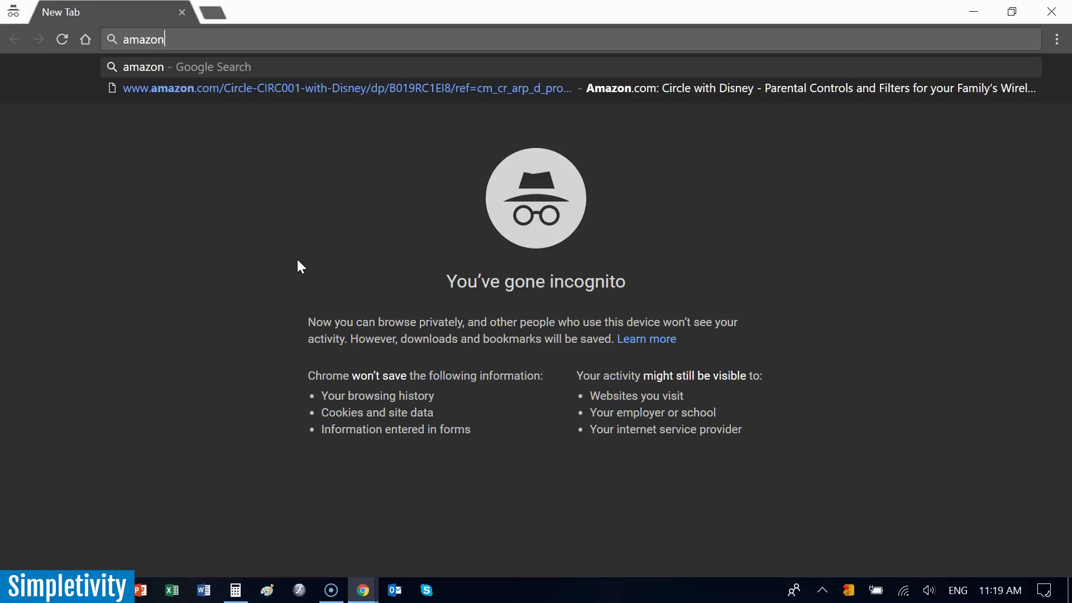
key("Return")
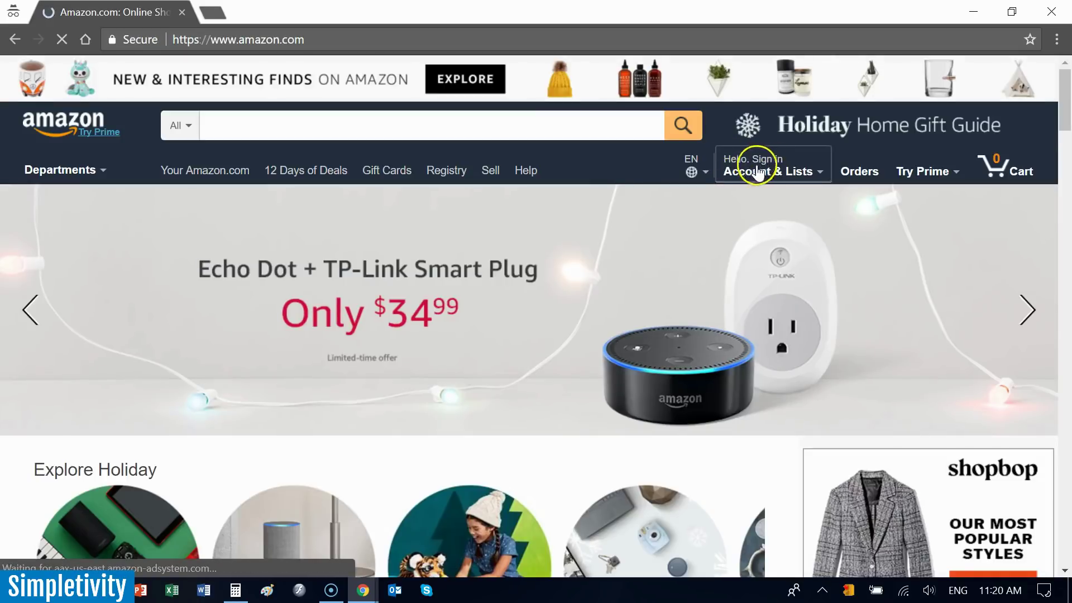
mouse_move(761, 168)
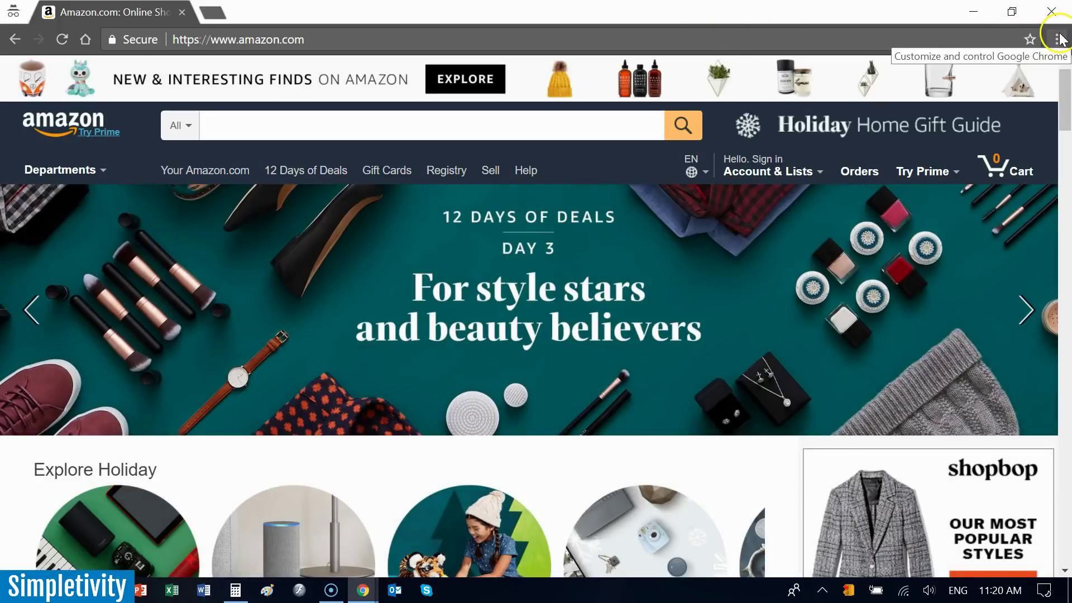
scroll(753, 312, "down", 7)
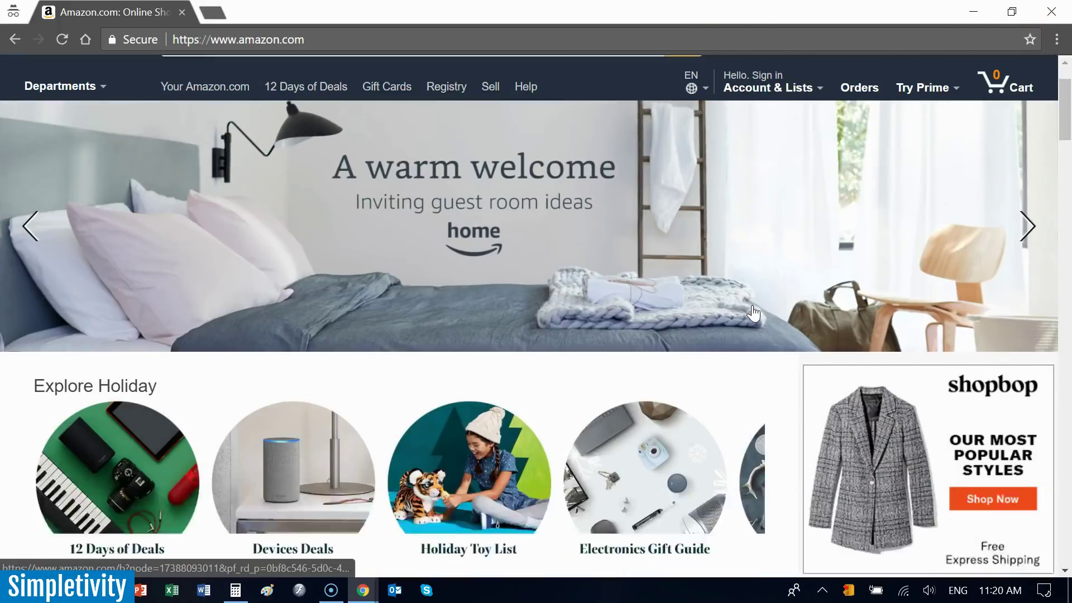
scroll(752, 305, "down", 10)
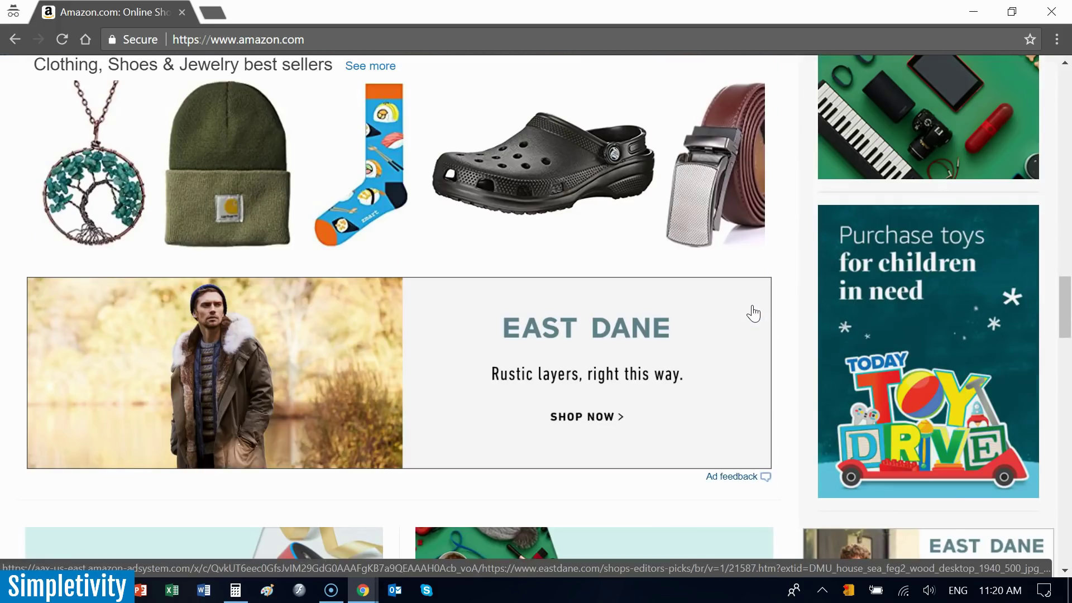
scroll(753, 313, "up", 15)
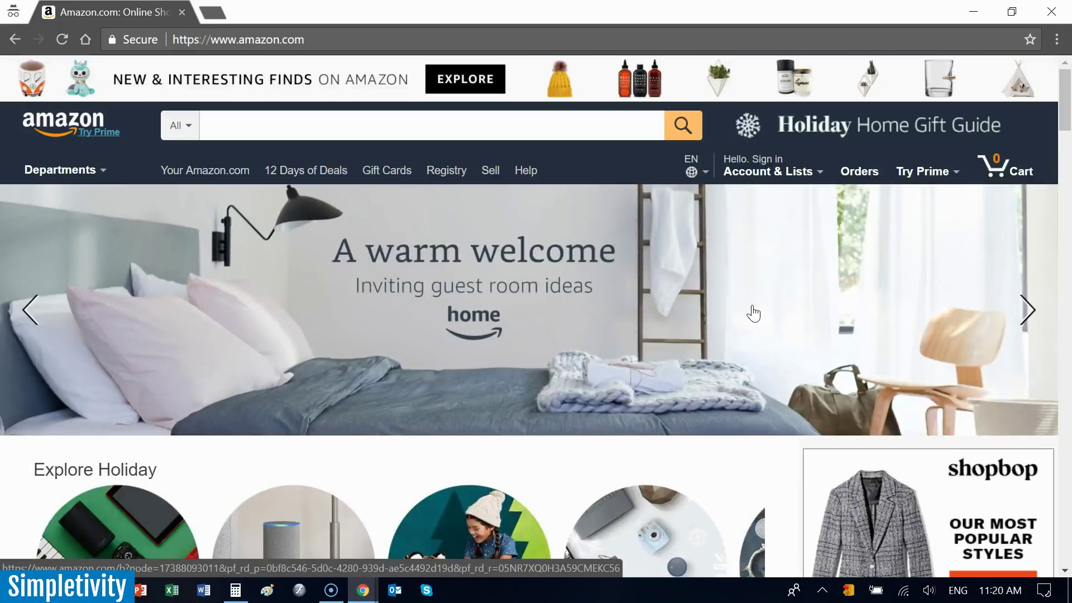
scroll(753, 313, "down", 5)
scroll(753, 313, "down", 9)
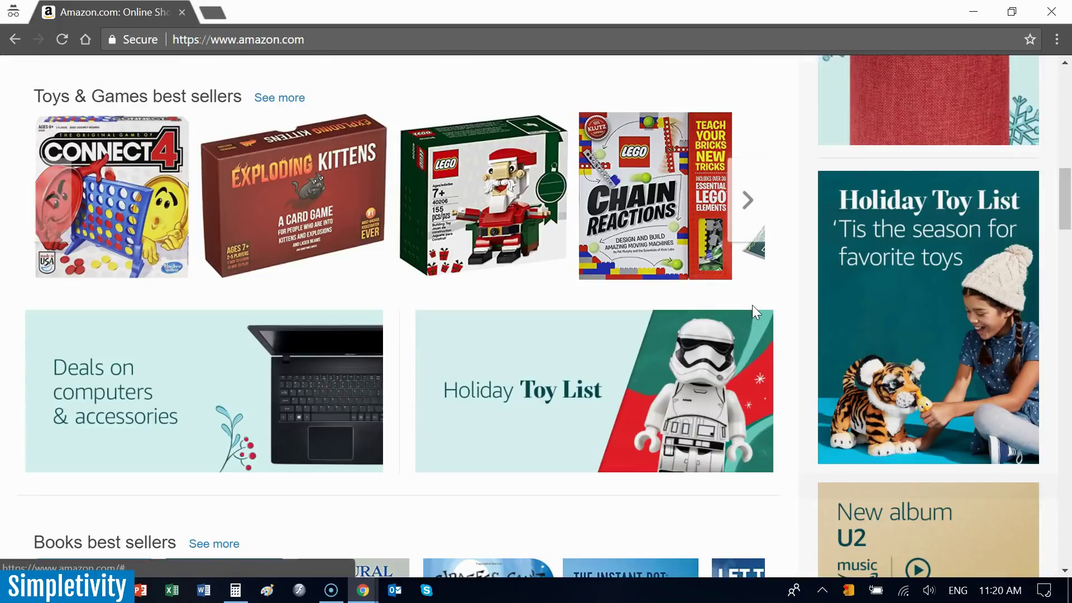
scroll(752, 305, "up", 14)
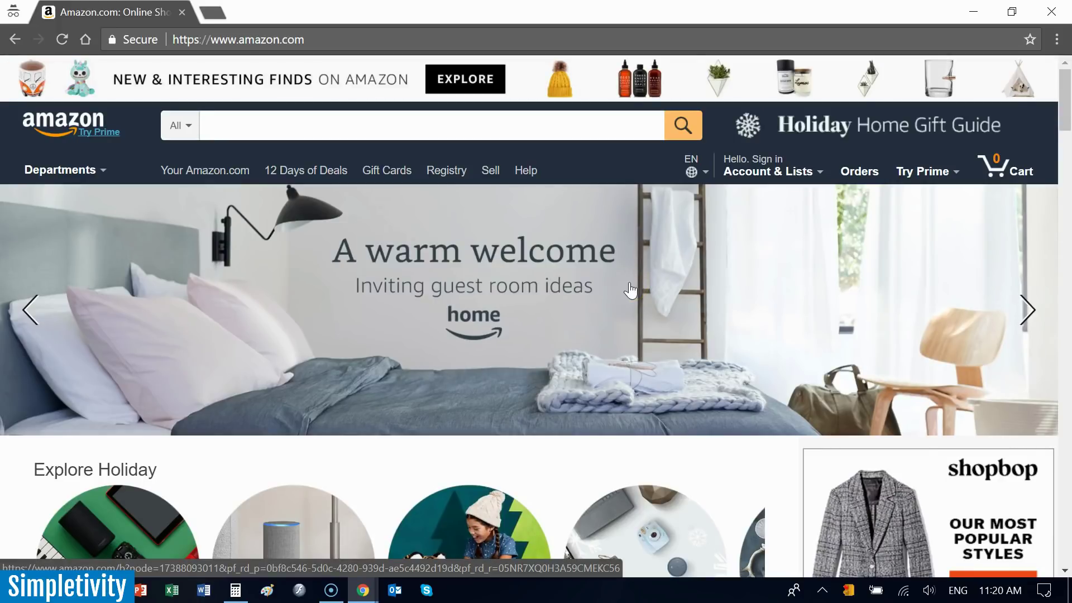
scroll(617, 306, "down", 20)
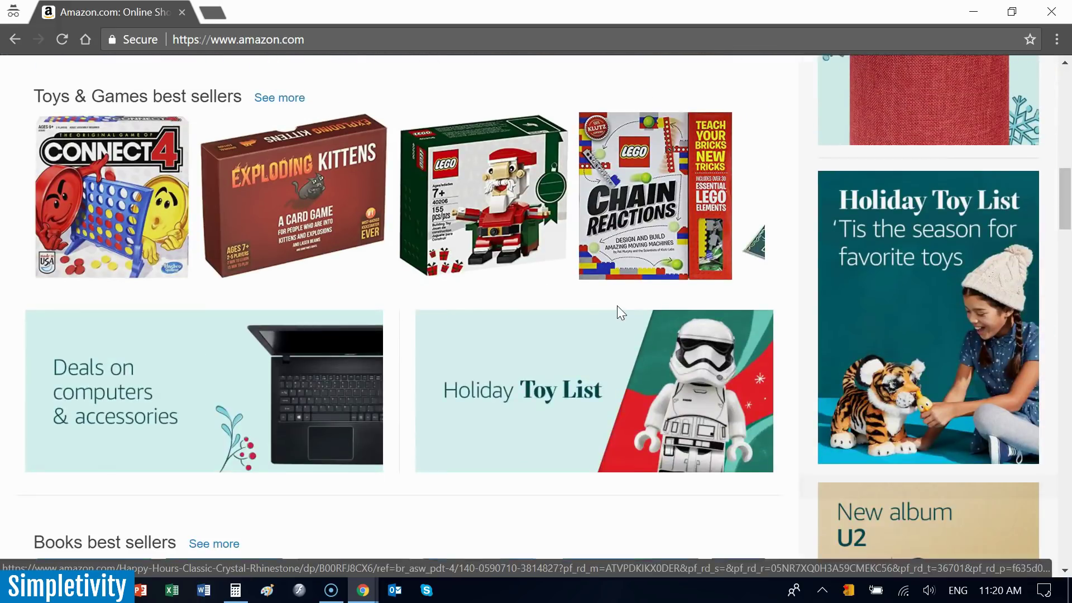
scroll(793, 323, "up", 10)
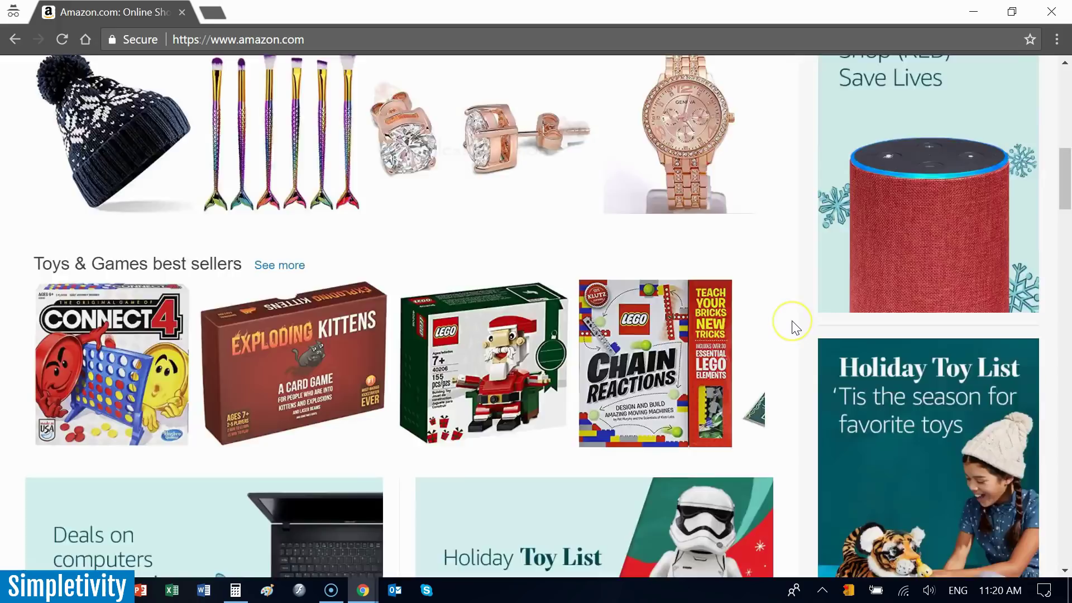
scroll(796, 328, "up", 6)
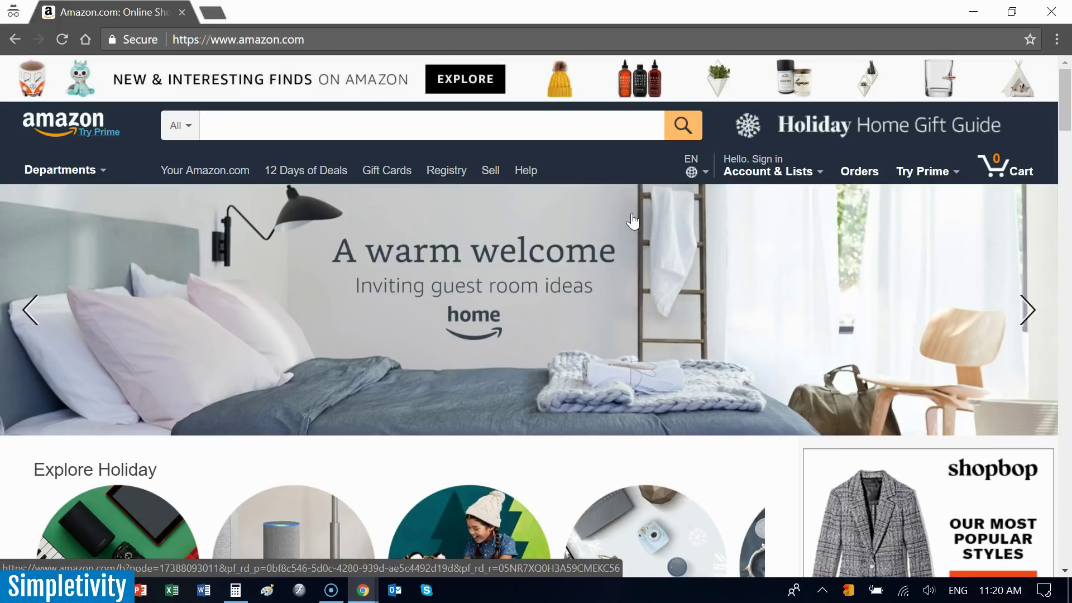
Step: Close the incognito window to return to the regular Stack Exchange window
left_click(682, 218)
left_click(1052, 11)
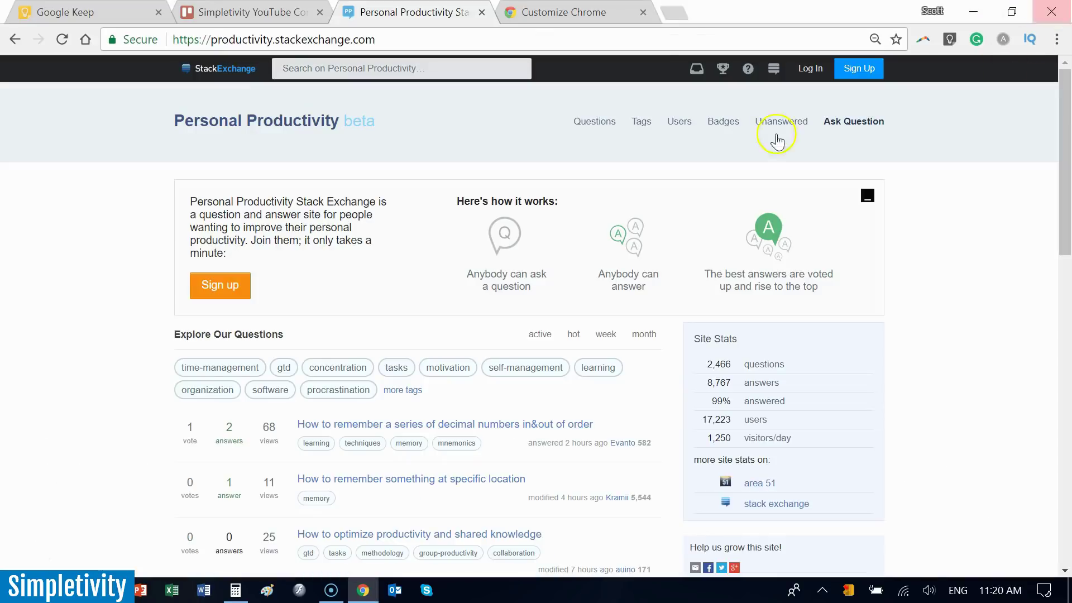